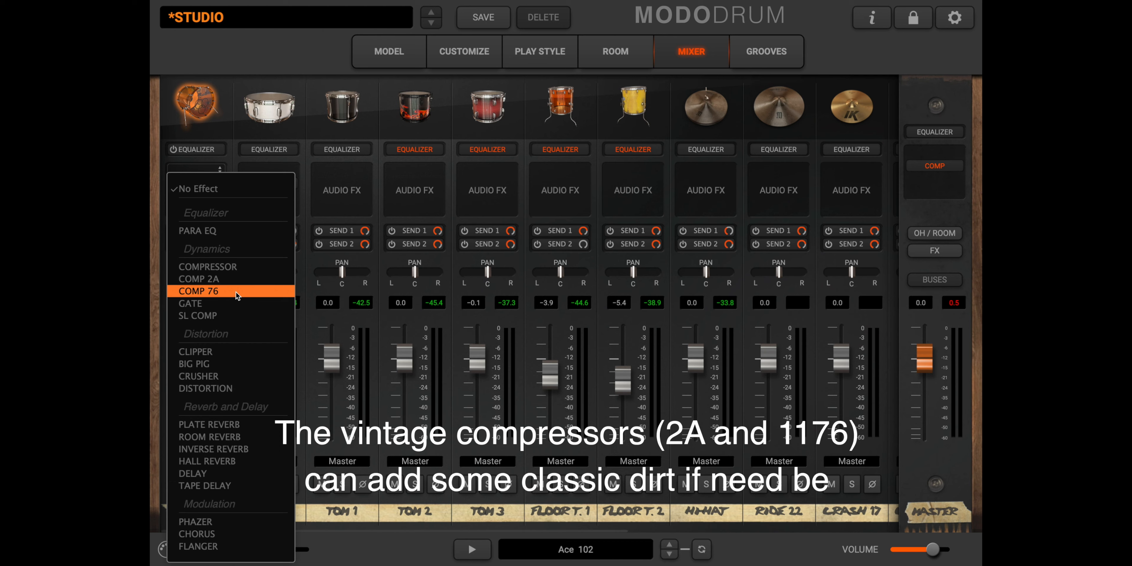
# - Load the SL Comp into the Kick 1 channel's first effect slot and bypass it
pyautogui.click(225, 304)
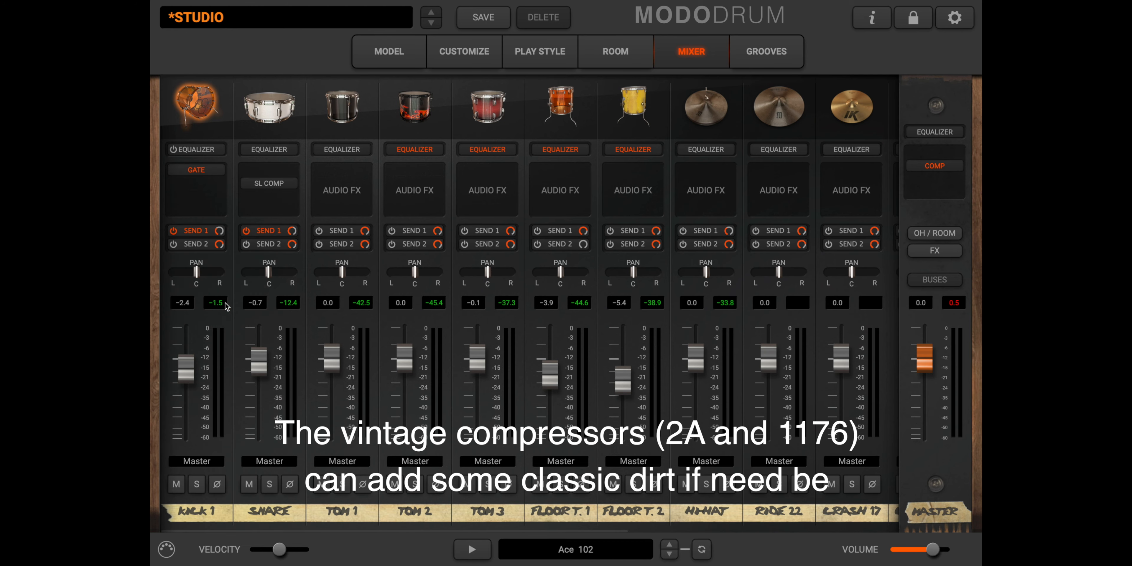
pyautogui.click(198, 170)
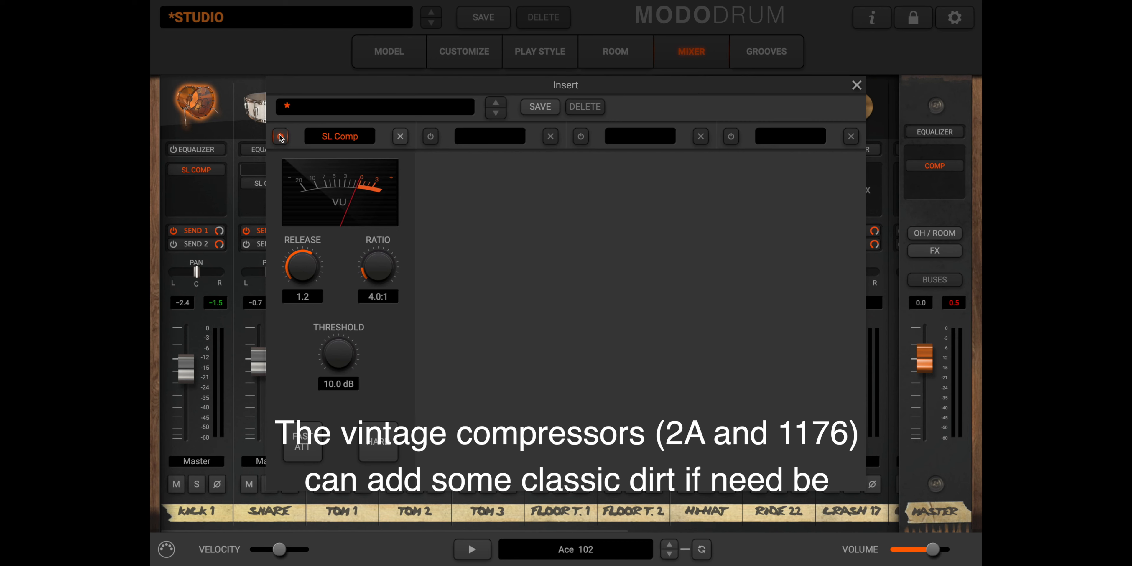
# - Try the Big Pig effect in Kick 1's second effect slot with its distortion lowered to 3.6
pyautogui.click(221, 184)
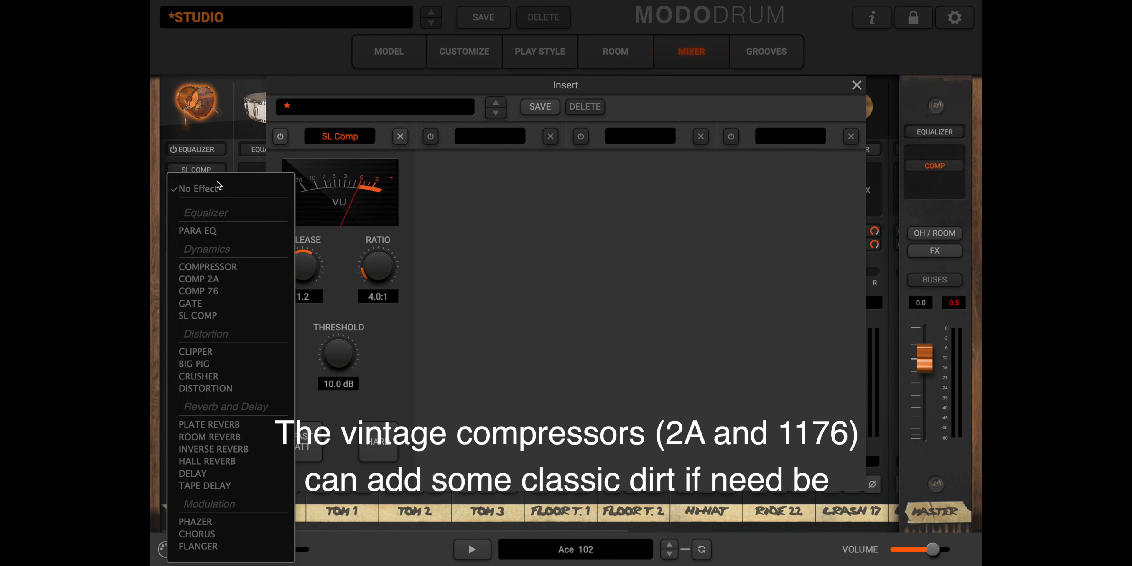
pyautogui.click(245, 364)
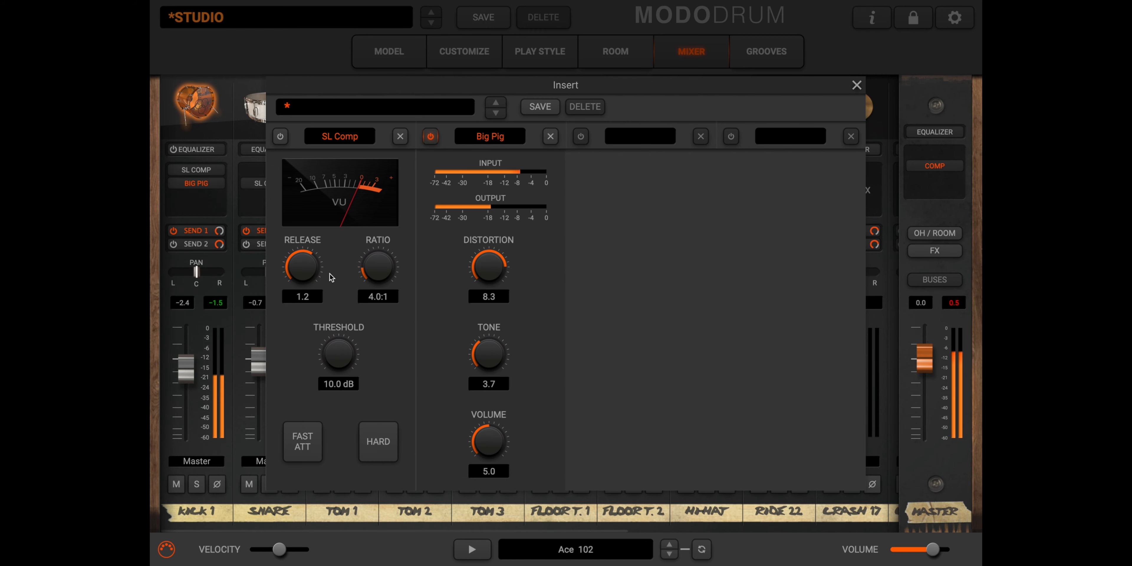
pyautogui.moveTo(489, 266); pyautogui.dragTo(495, 315)
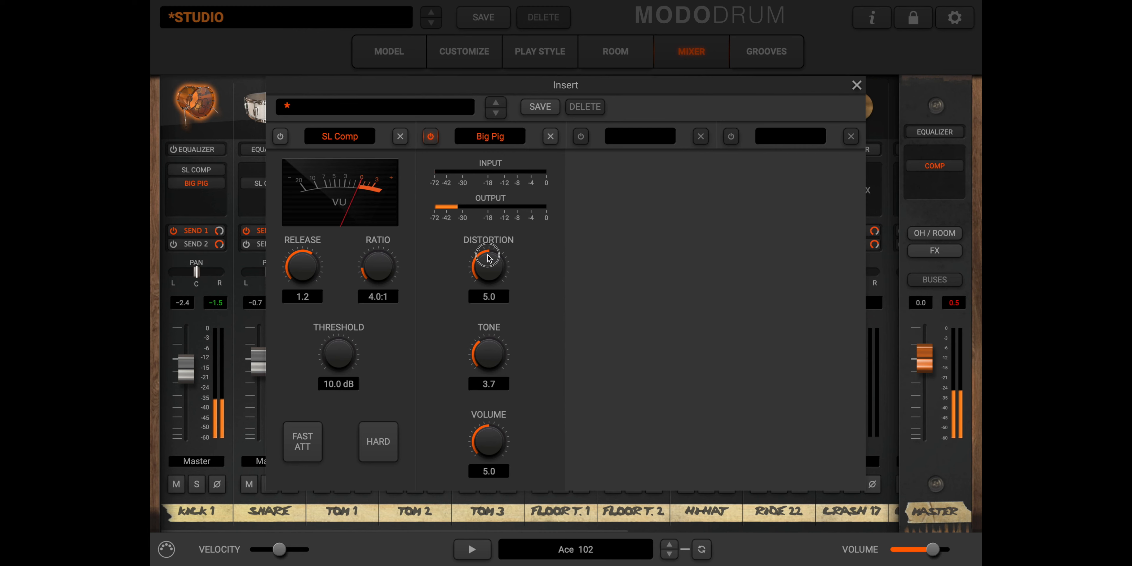
pyautogui.moveTo(490, 262); pyautogui.dragTo(490, 276)
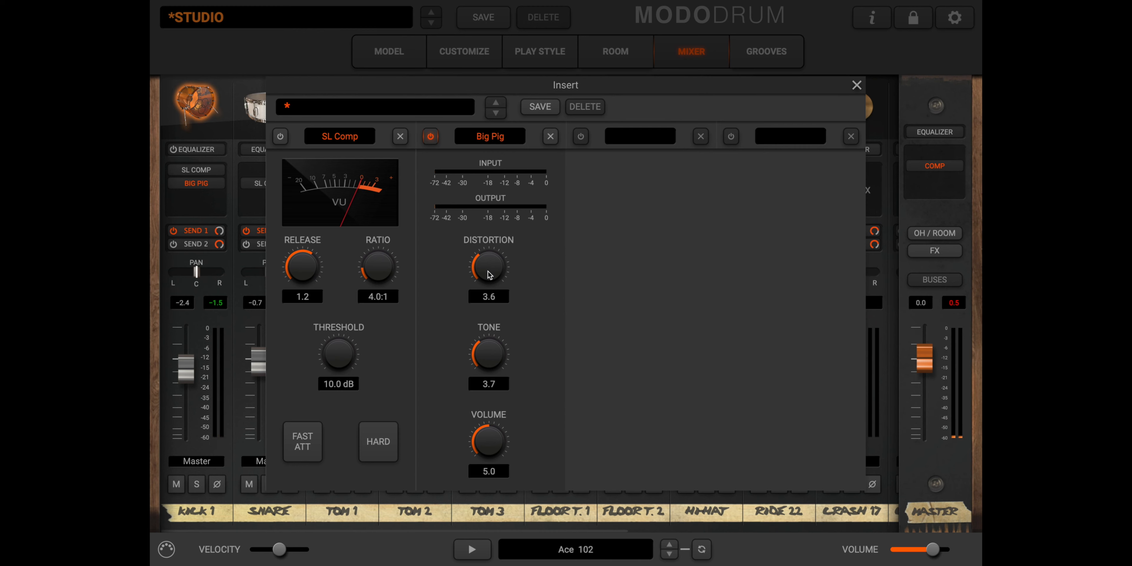
# - Try the Crusher effect in Kick 1's second effect slot with decimation 4 and the cutoff lowered to 248 Hz
pyautogui.click(494, 136)
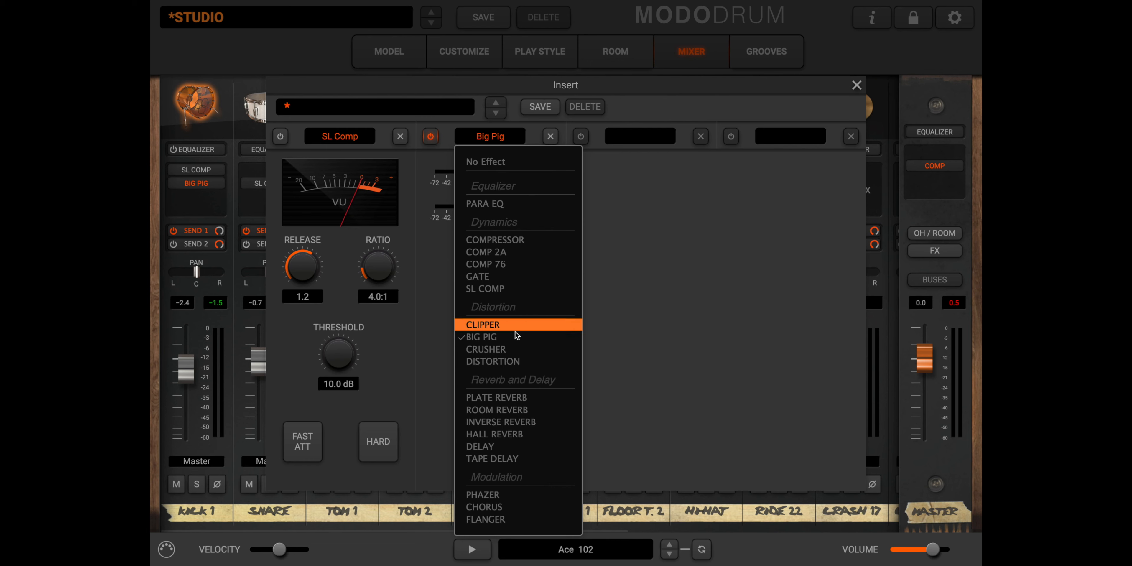
pyautogui.click(520, 350)
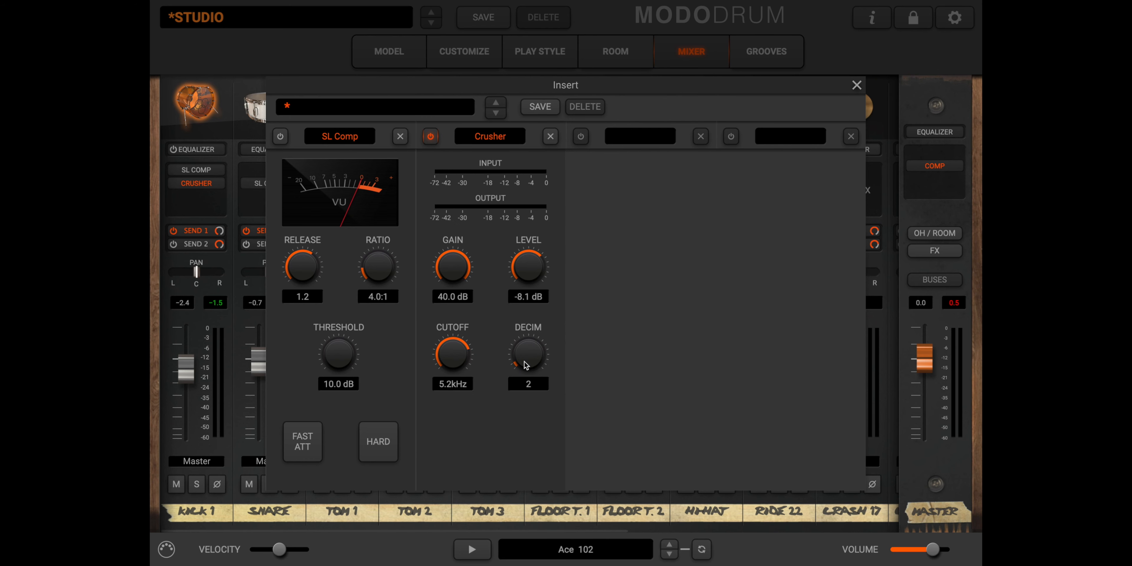
pyautogui.moveTo(526, 364); pyautogui.dragTo(462, 393)
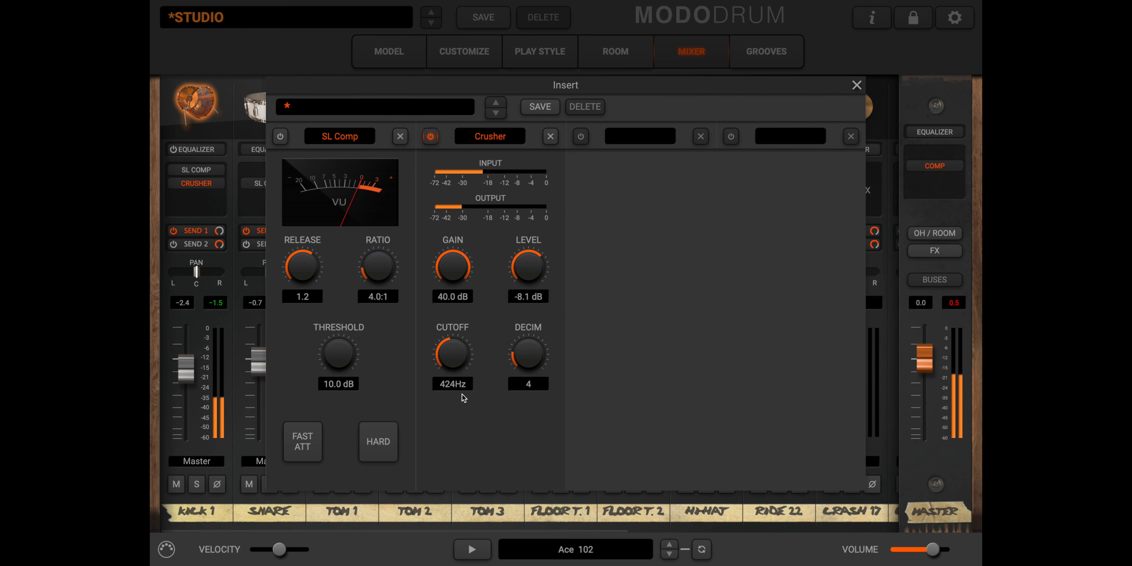
pyautogui.moveTo(449, 358); pyautogui.dragTo(451, 372)
# - Try the Distortion effect in Kick 1's second effect slot and bypass it
pyautogui.click(501, 142)
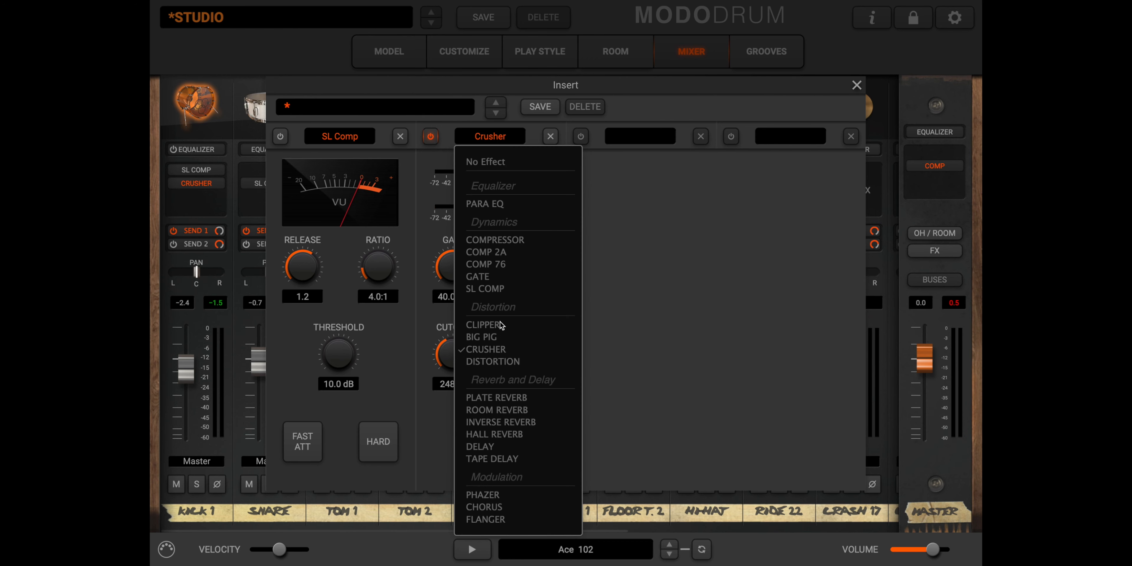
pyautogui.click(506, 353)
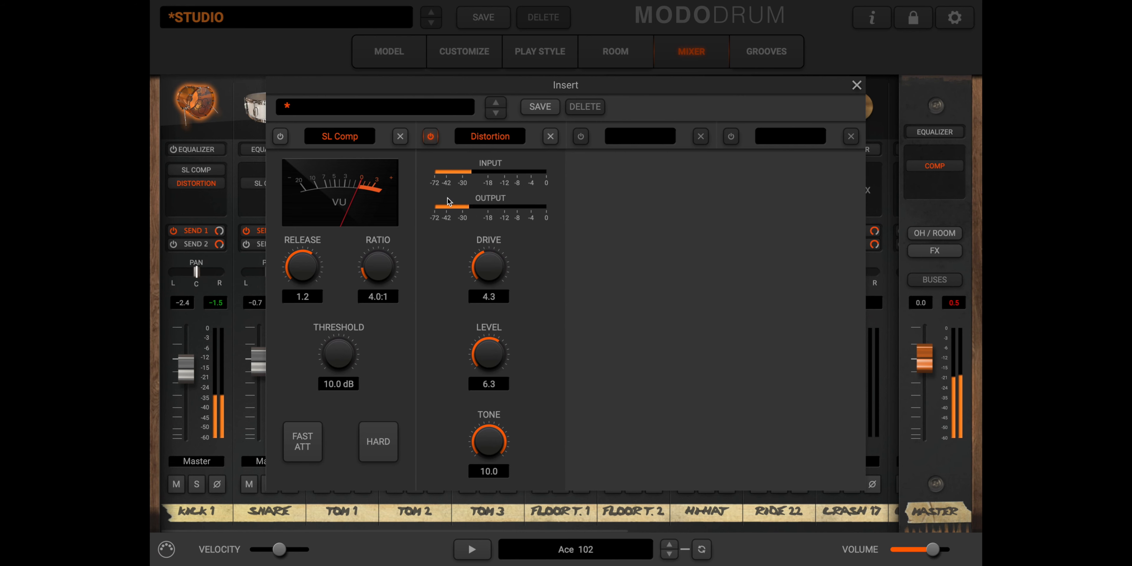
pyautogui.click(430, 136)
# - Load Inverse Reverb into Kick 1's second effect slot and close the insert editor
pyautogui.click(489, 137)
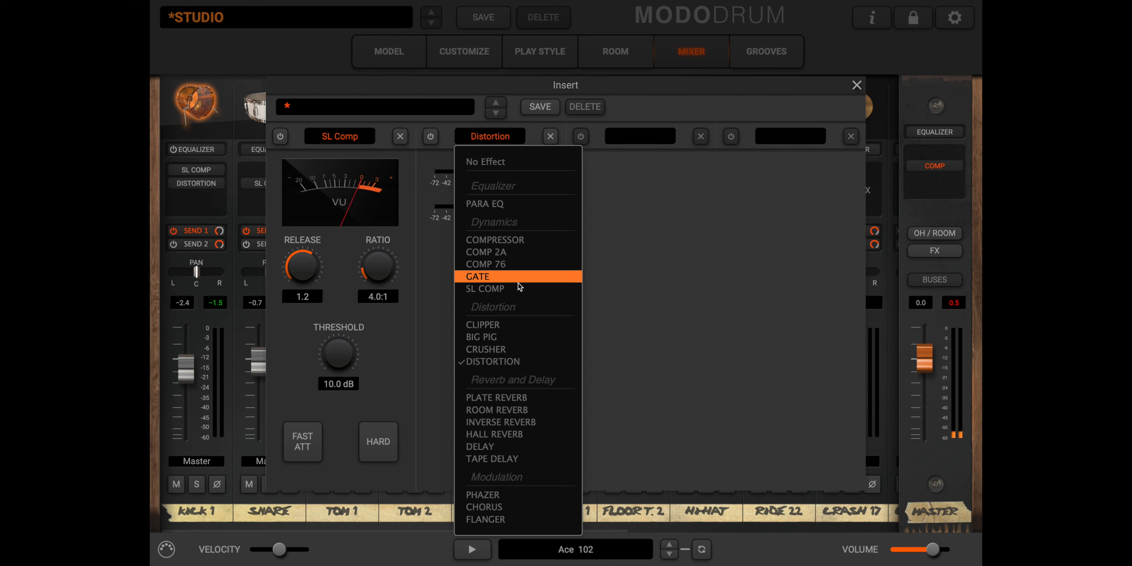
pyautogui.click(538, 422)
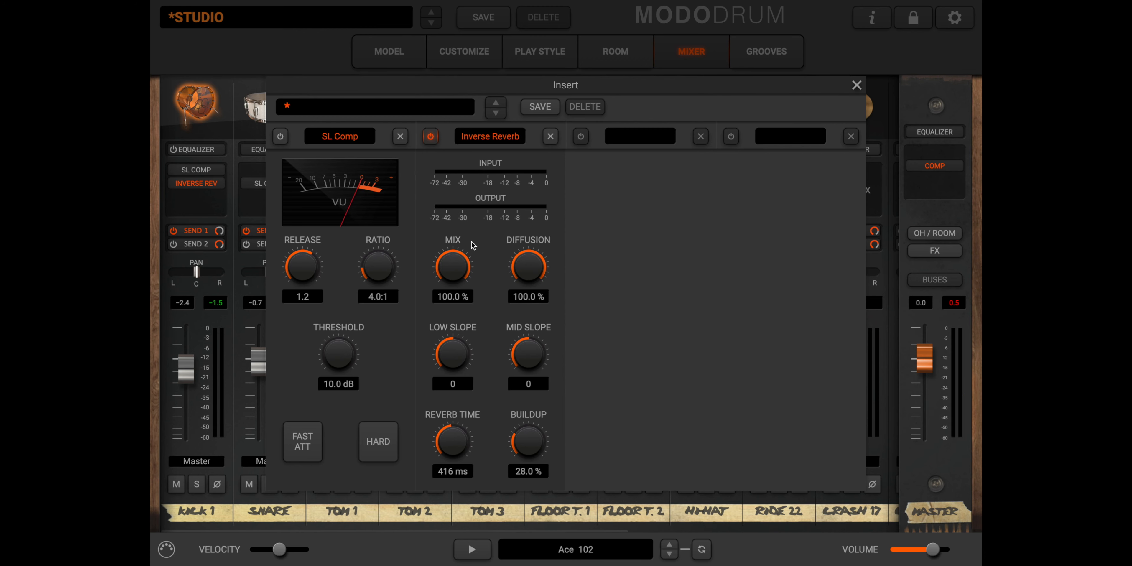
pyautogui.click(856, 85)
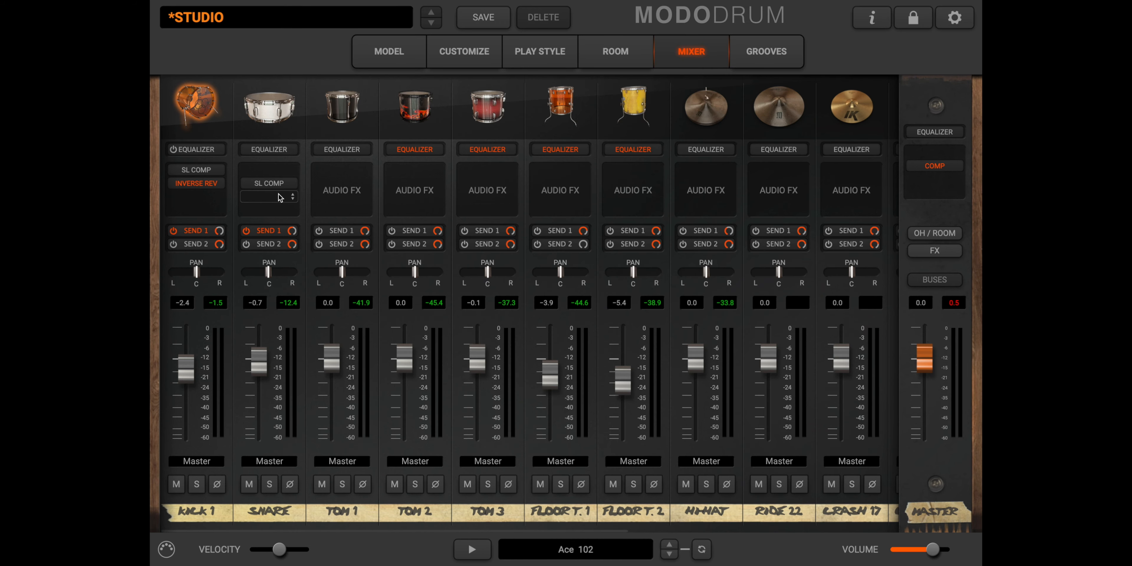
# - Add Inverse Reverb and Flanger below the SL Comp in the Snare channel's effect slots
pyautogui.click(295, 195)
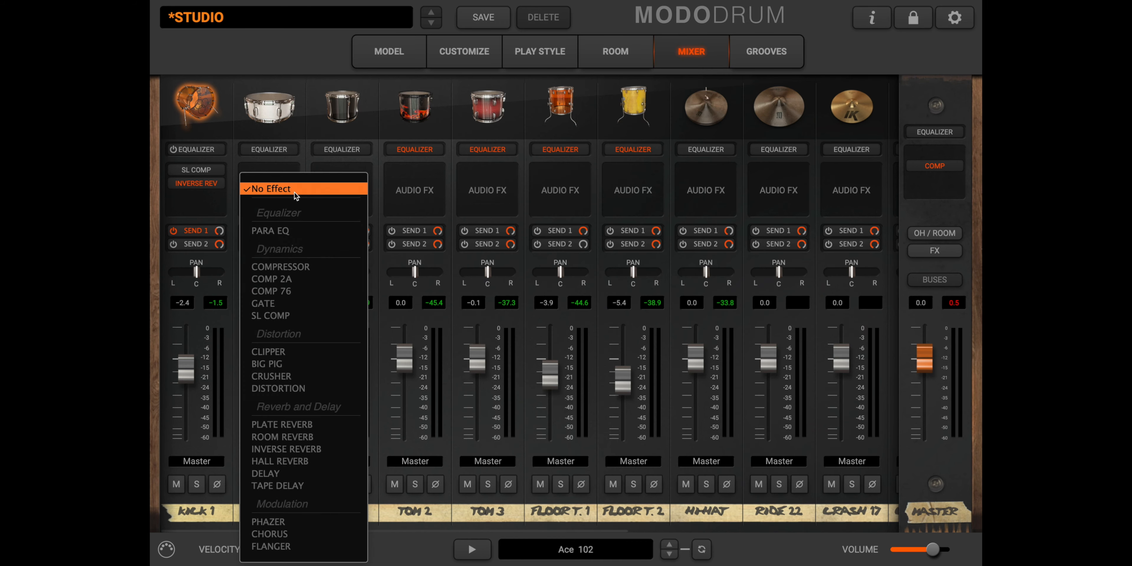
pyautogui.click(290, 428)
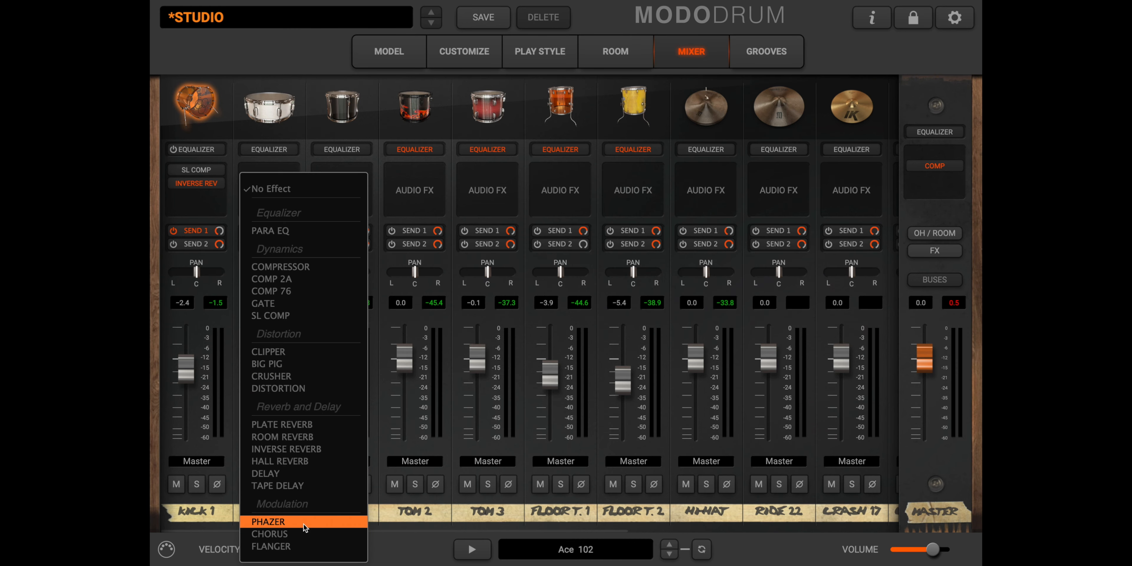
pyautogui.click(304, 523)
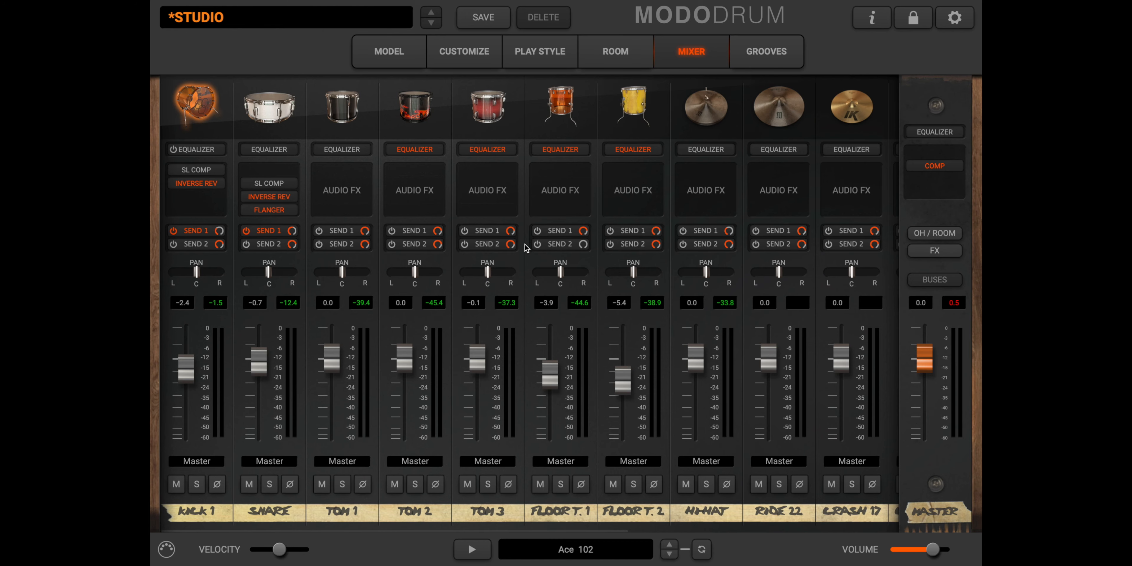
# - Show the overhead and room channels and set the room fader to about -8.9 dB
pyautogui.click(935, 232)
pyautogui.moveTo(857, 369); pyautogui.dragTo(856, 373)
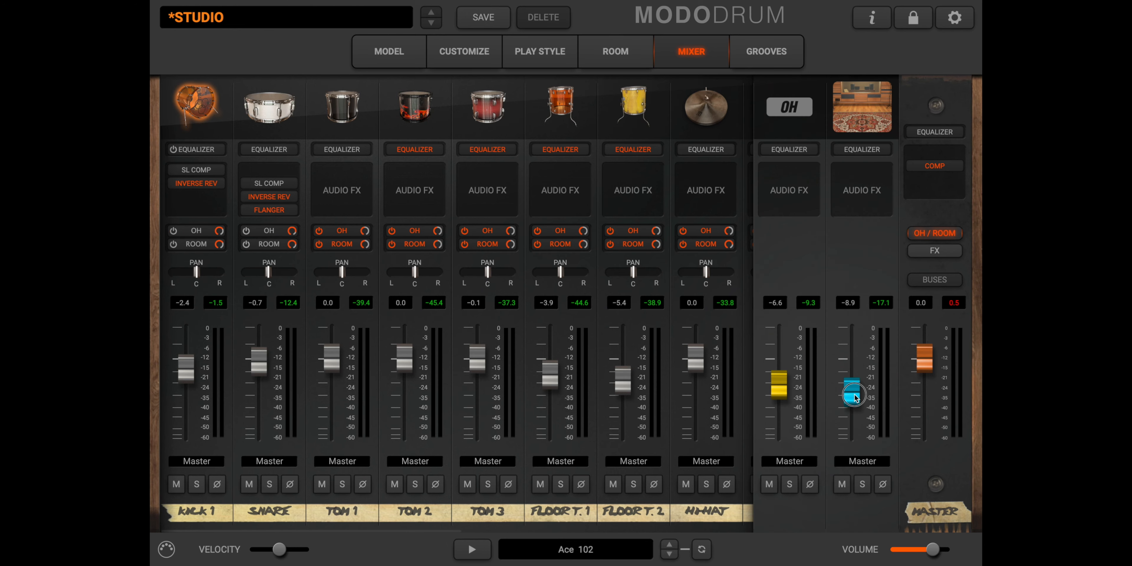
# - Show the FX 1 and FX 2 channels to examine their effect slots, and hide them again
pyautogui.click(938, 252)
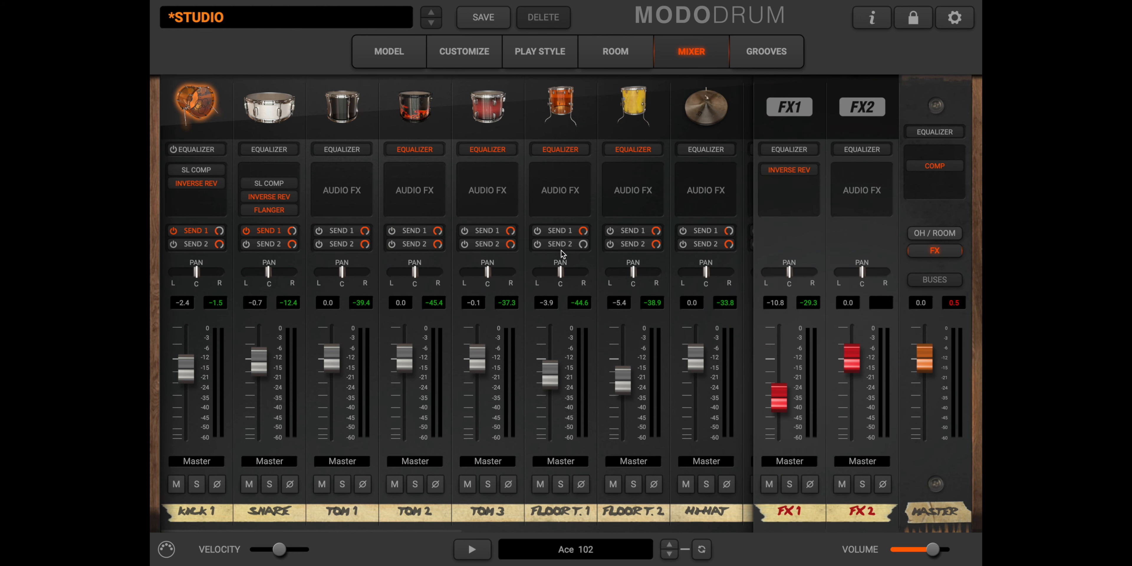
pyautogui.moveTo(801, 216)
pyautogui.moveTo(864, 203)
pyautogui.click(935, 252)
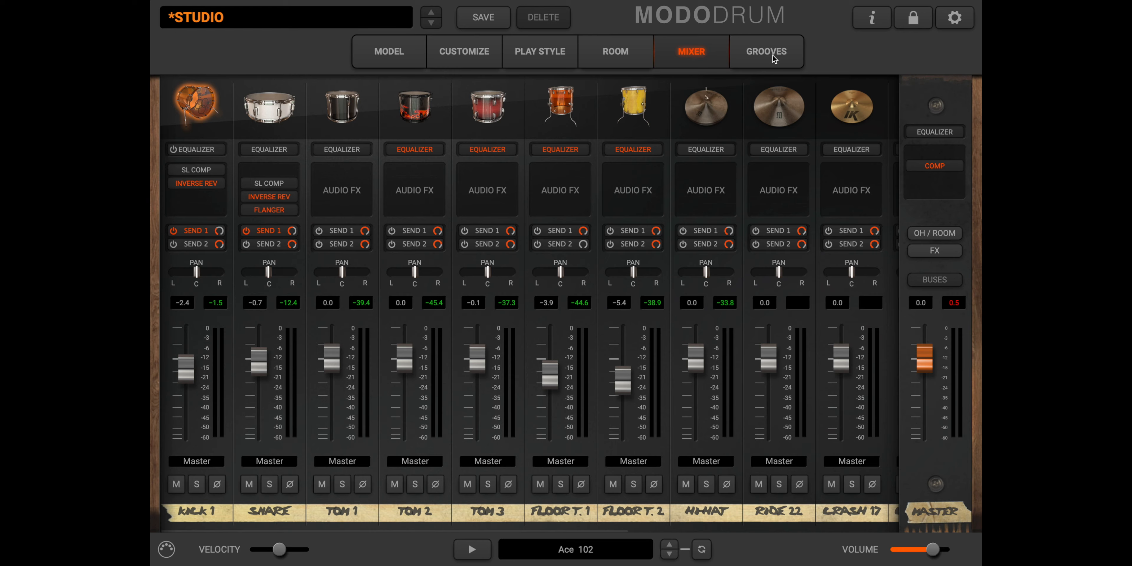
# - Open the groove library, filter it by the Rock genre and browse the listed grooves
pyautogui.click(773, 56)
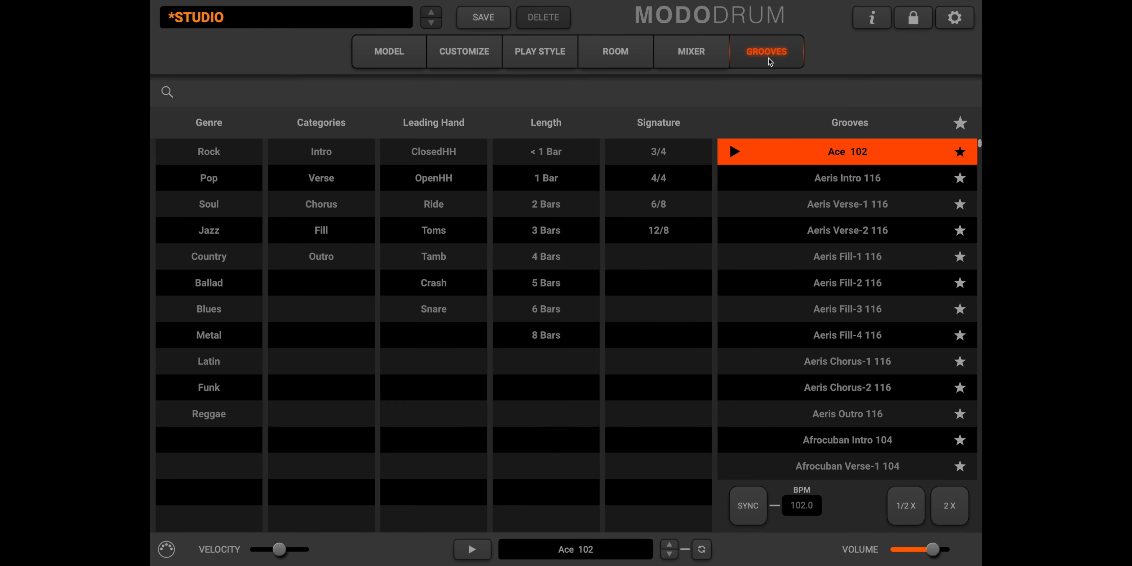
pyautogui.click(227, 159)
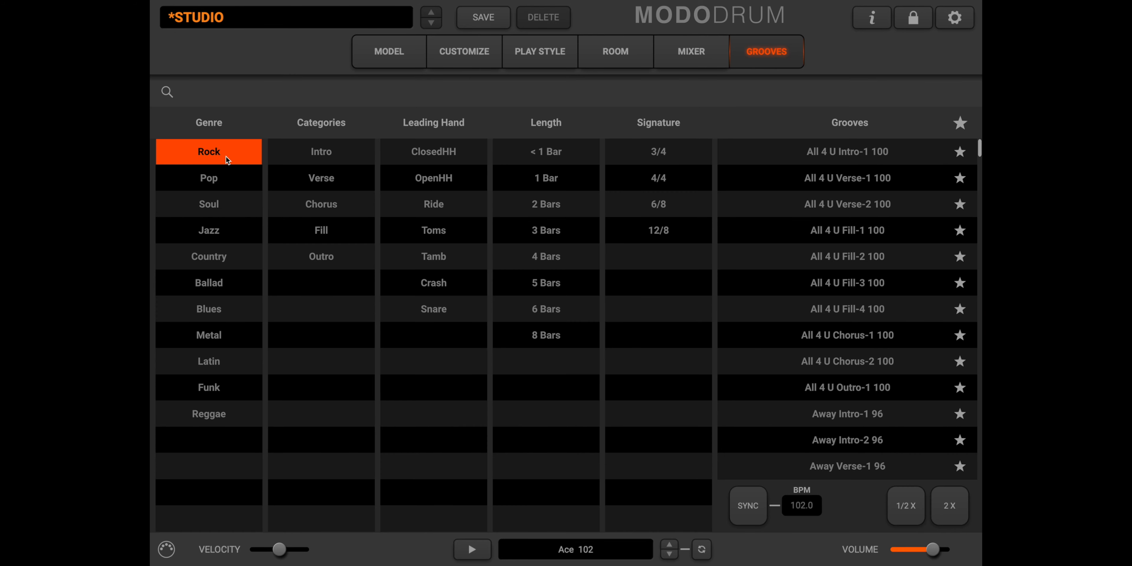
pyautogui.scroll(-10, 844, 243)
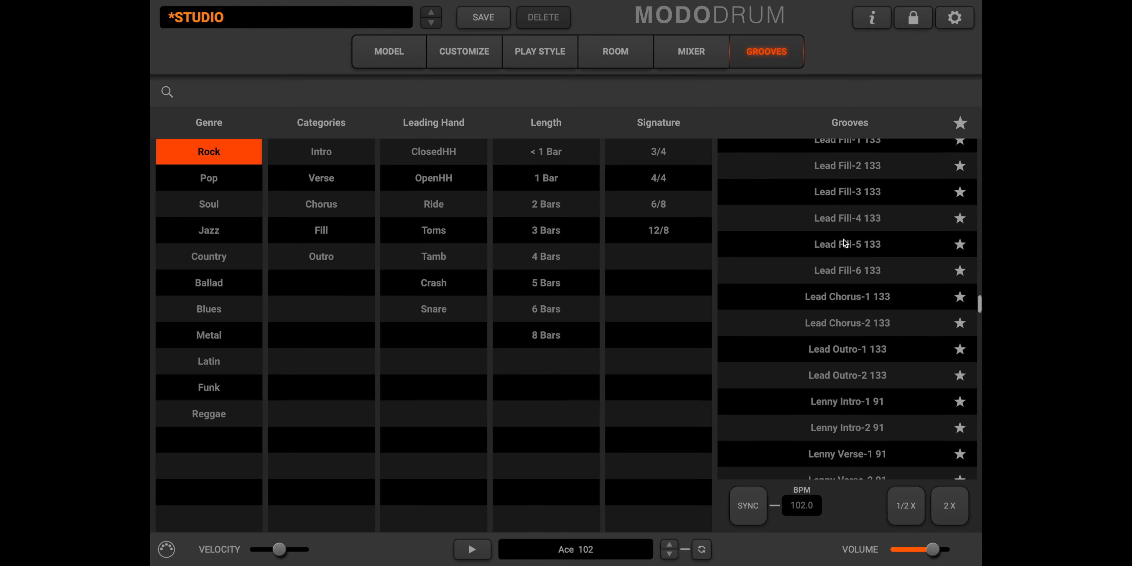
pyautogui.scroll(8, 845, 243)
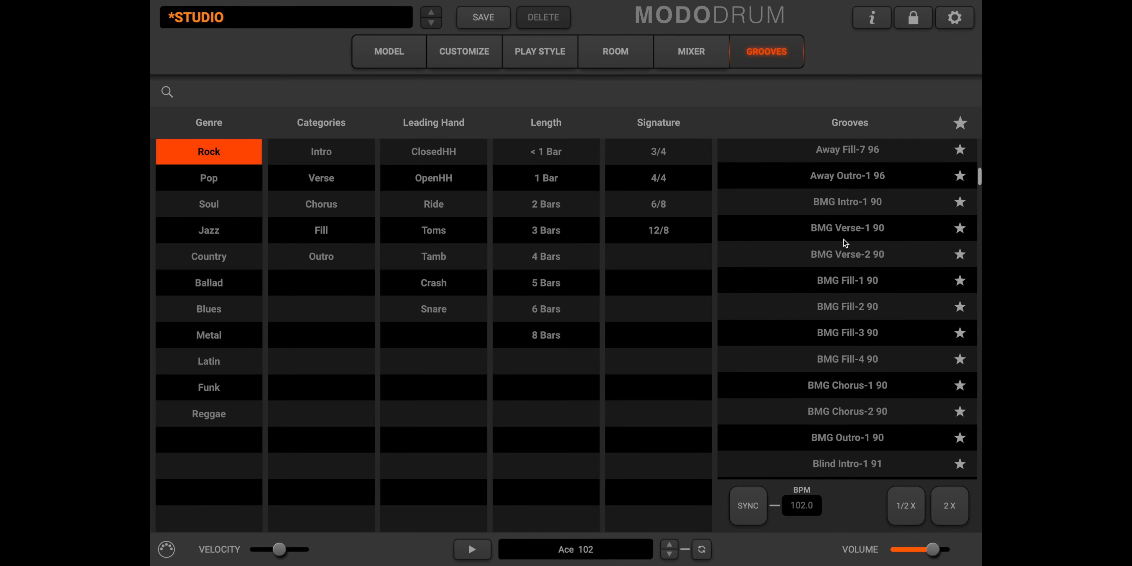
pyautogui.scroll(5, 844, 240)
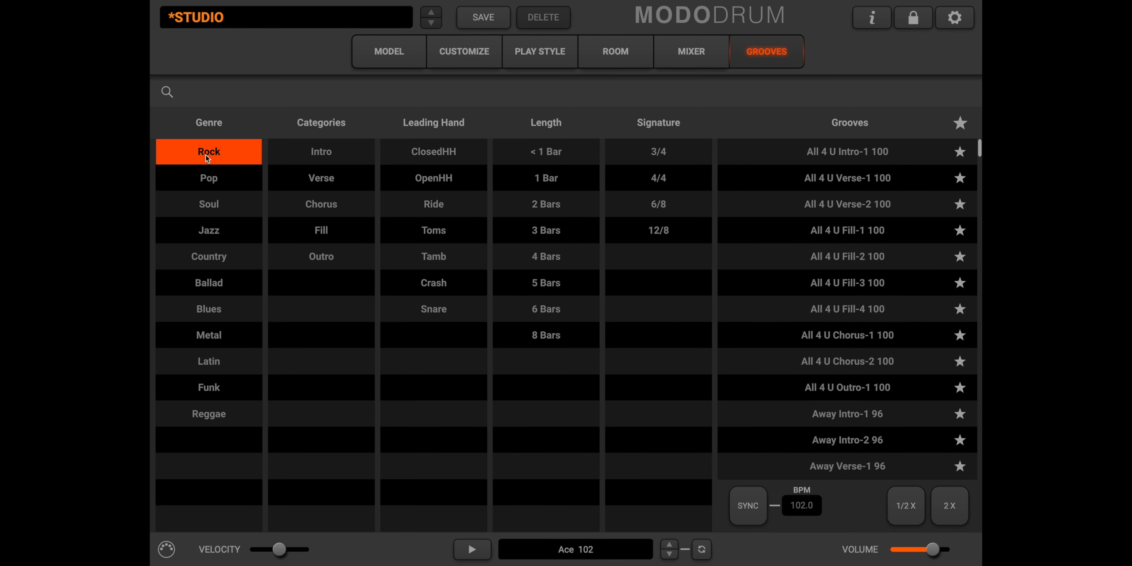
pyautogui.scroll(-3, 803, 245)
pyautogui.scroll(3, 803, 245)
# - Filter the grooves by Pop and Verse, and play the Barcellona Verse-1 95 groove
pyautogui.click(225, 178)
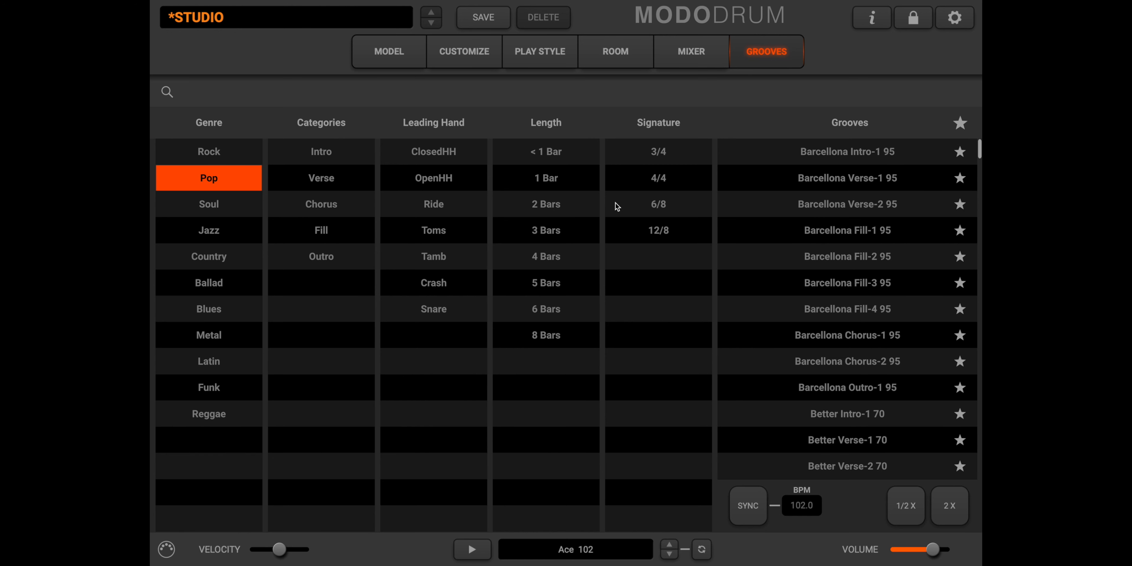
pyautogui.click(827, 174)
pyautogui.click(474, 550)
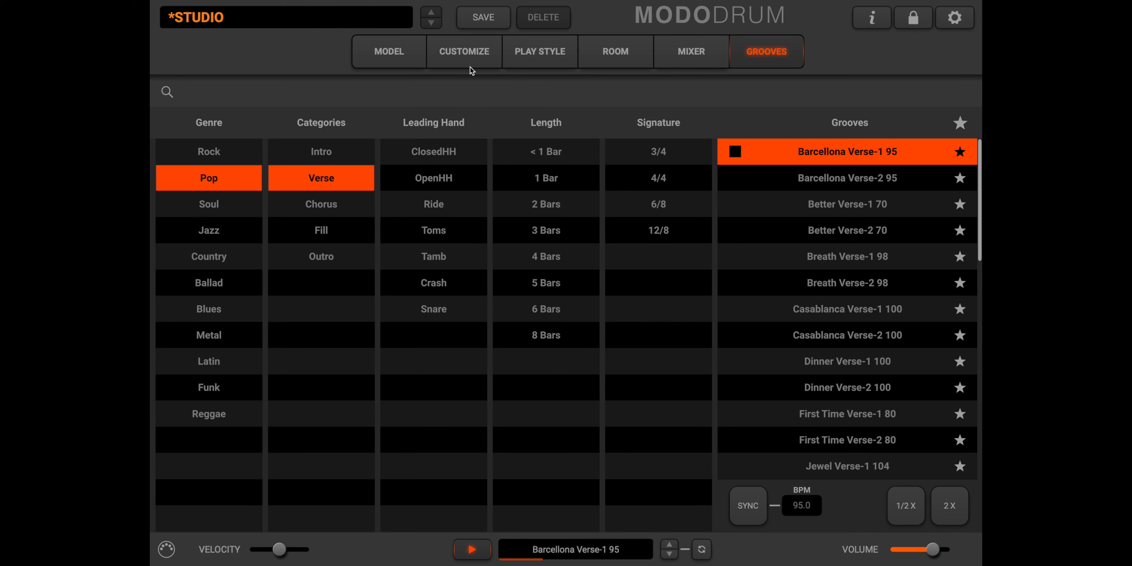
# - Audition the groove with the Jazzy kit, switch back to the Studio kit and stop playback
pyautogui.click(391, 55)
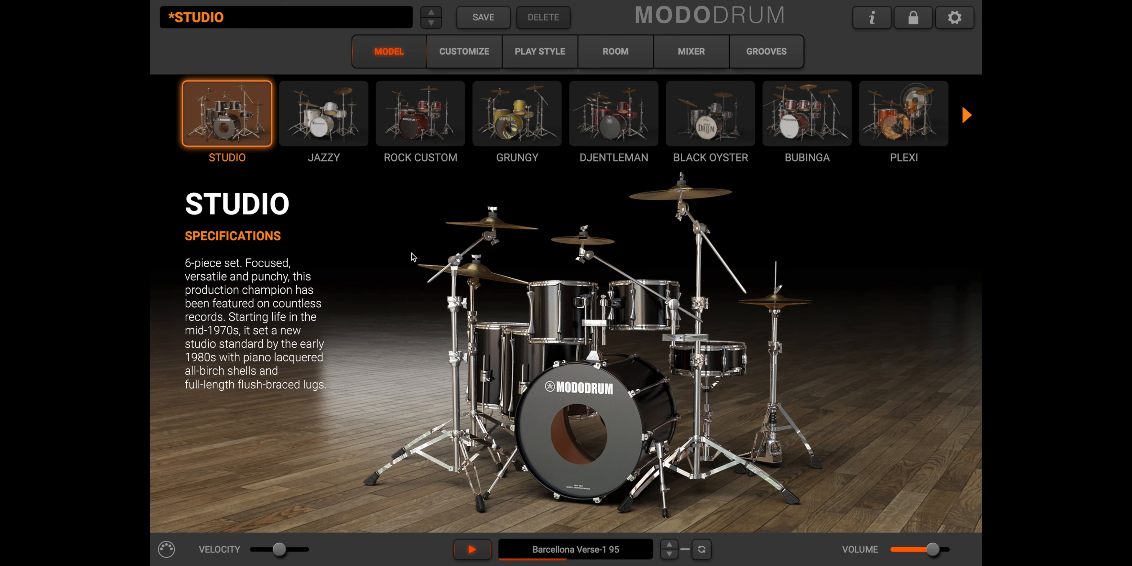
pyautogui.click(320, 125)
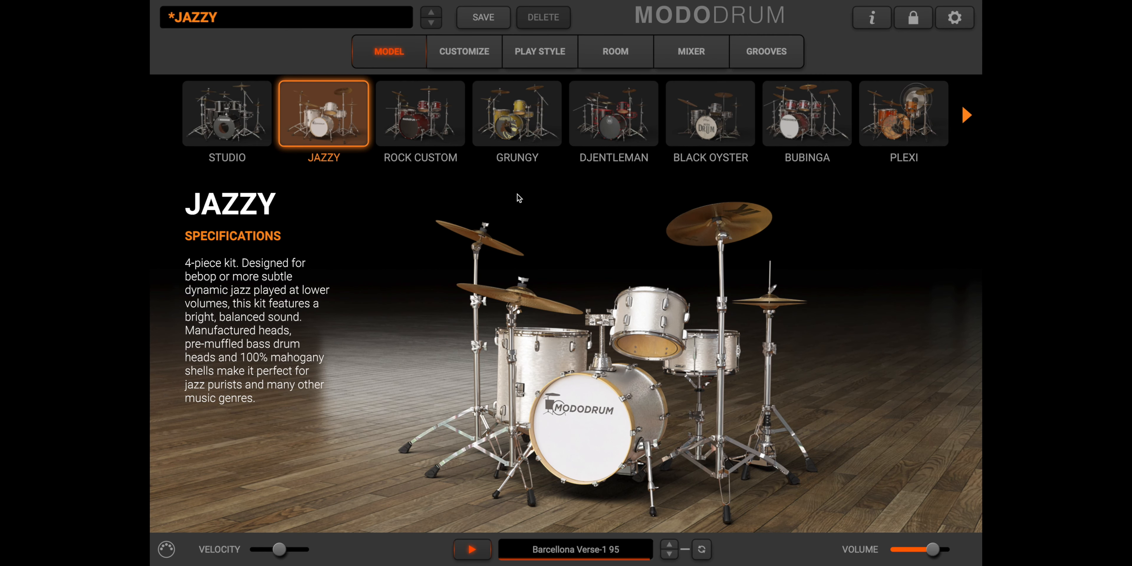
pyautogui.click(243, 138)
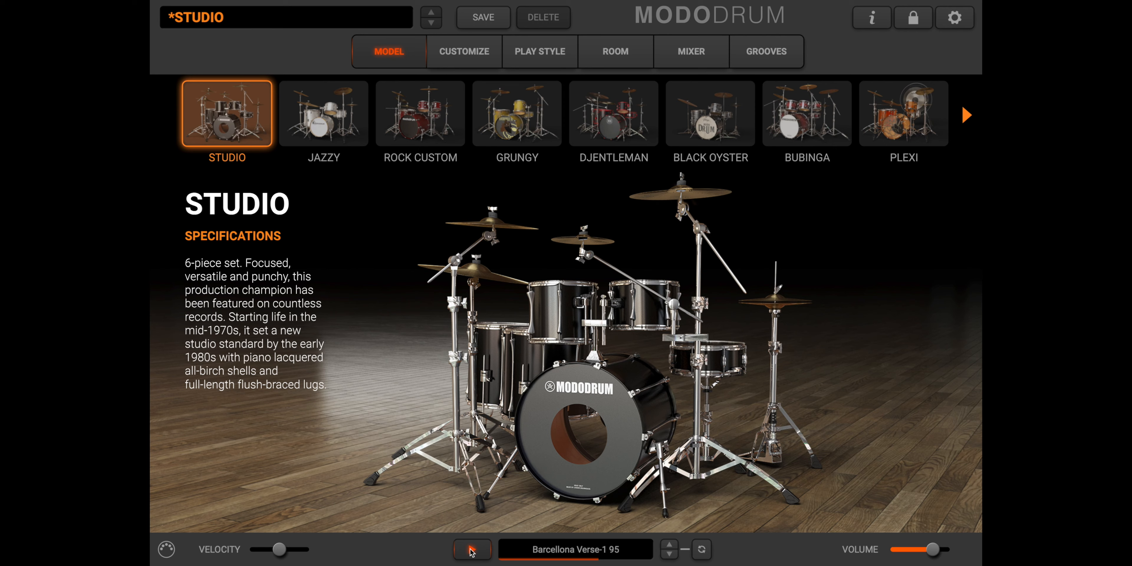
pyautogui.click(471, 550)
# - Select the Better Verse-1 70 groove in the library and switch the genre filter from Pop to Jazz
pyautogui.click(772, 59)
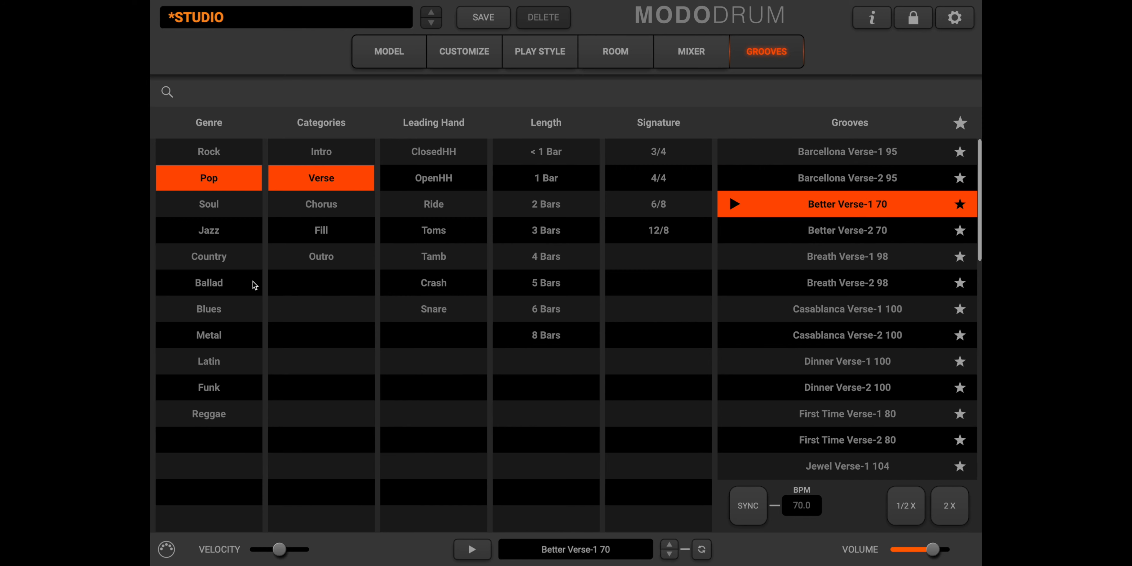
pyautogui.click(227, 237)
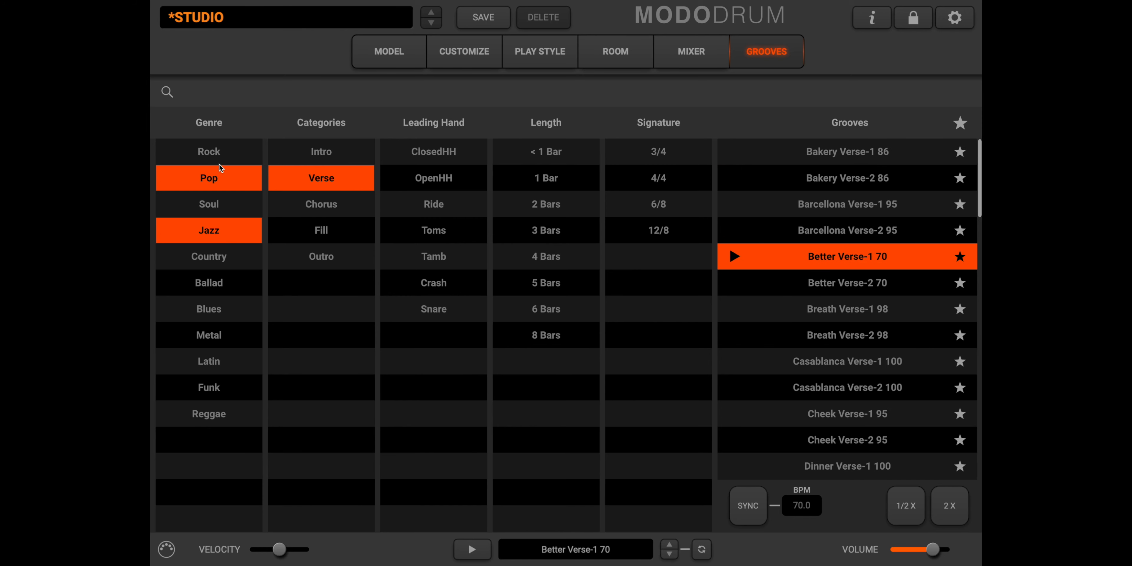
pyautogui.click(211, 174)
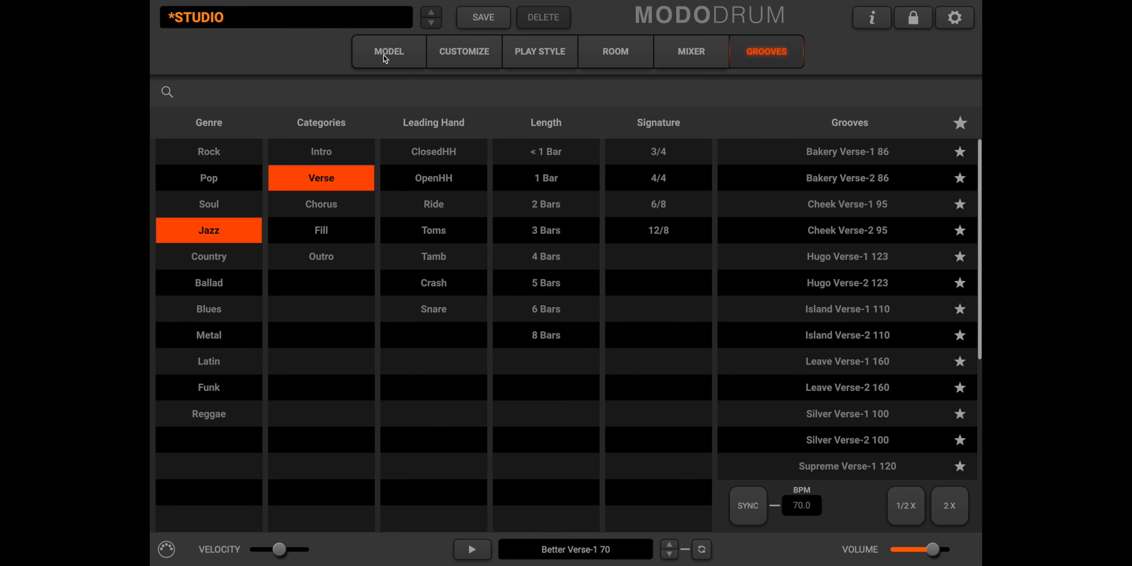
# - Load the Jazzy kit, play the Better Verse-1 70 groove with it and return to the groove library
pyautogui.click(398, 61)
pyautogui.click(327, 124)
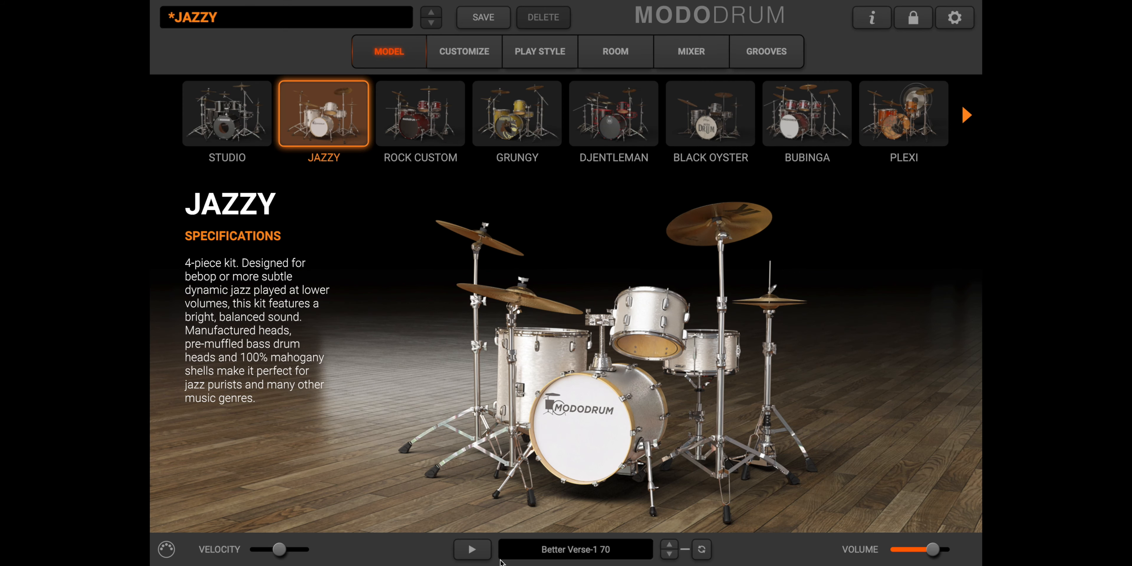
pyautogui.click(472, 549)
pyautogui.click(767, 52)
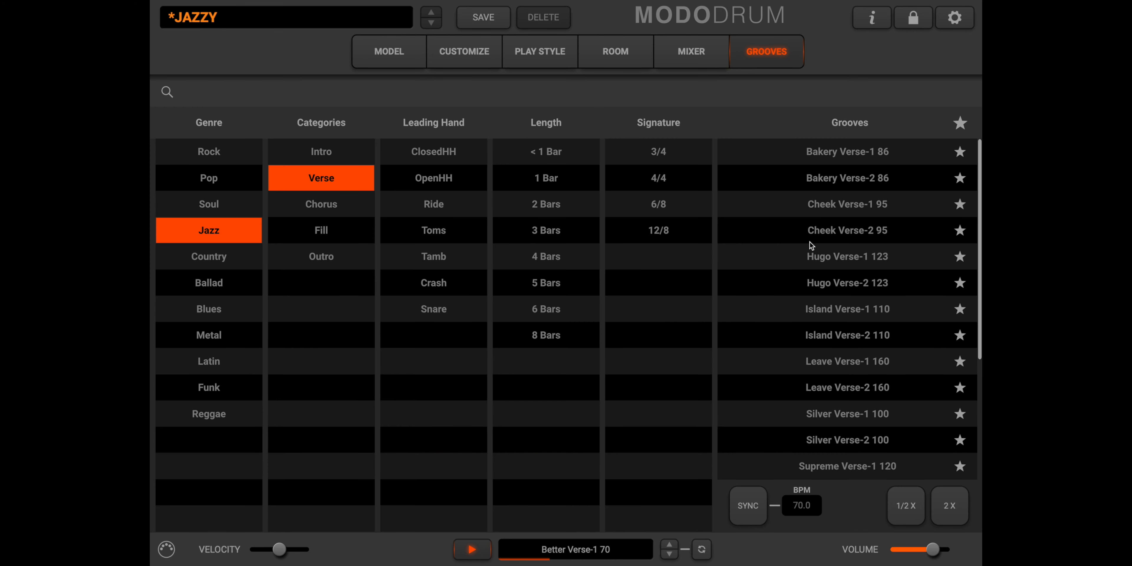
# - Play the jazz grooves Bakery Verse-2 86 and Island Verse-1 110, clear the Verse filter and play Bakery Outro 86
pyautogui.click(845, 184)
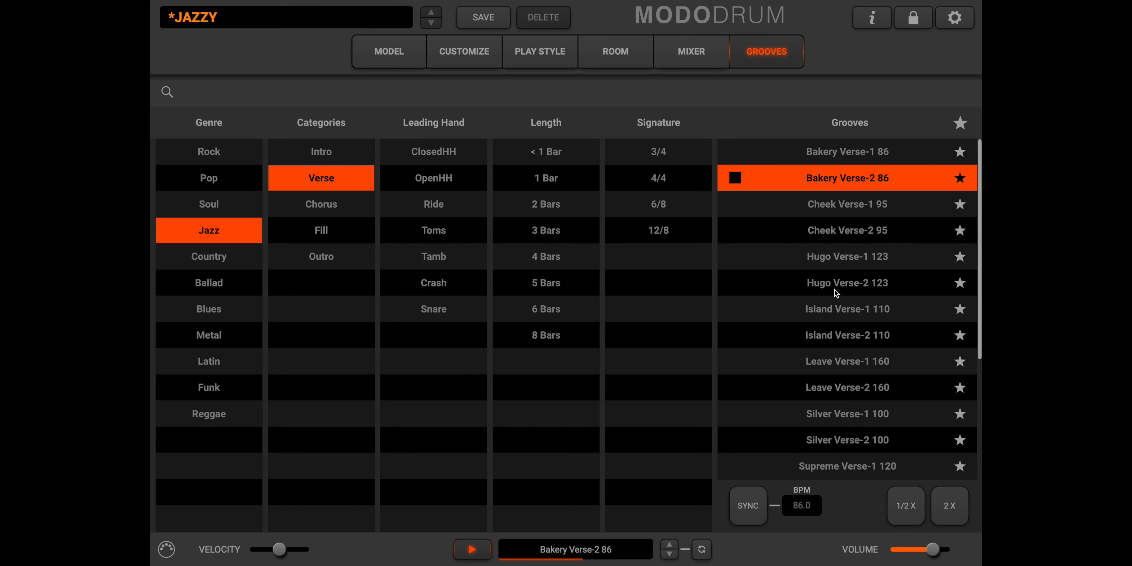
pyautogui.click(833, 310)
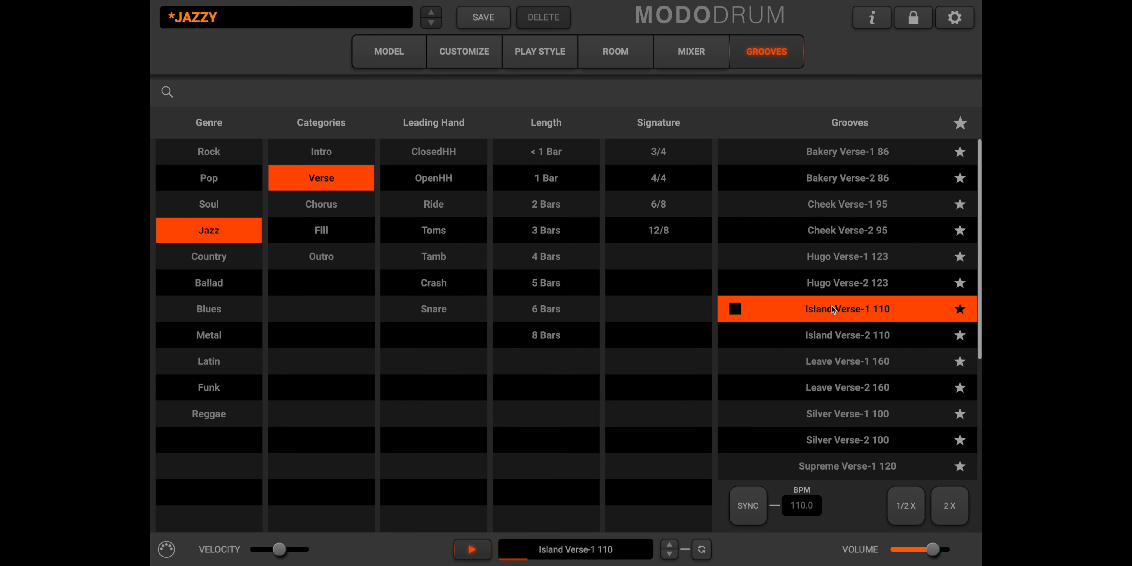
pyautogui.click(336, 185)
pyautogui.click(863, 390)
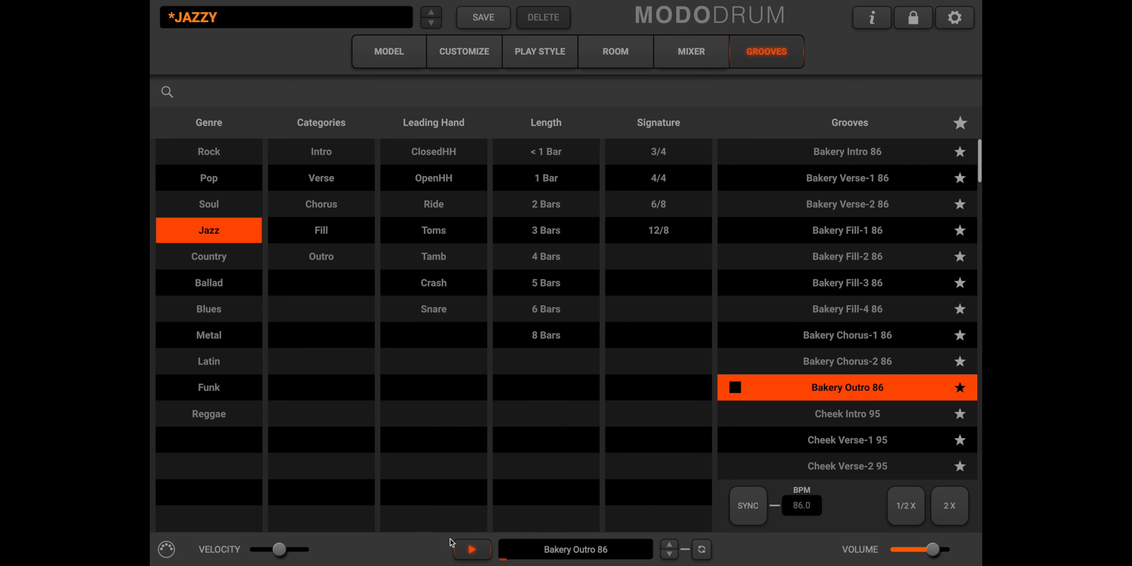
# - Load the Rock Custom kit, place it in the Garage room and stop the groove playback
pyautogui.click(383, 50)
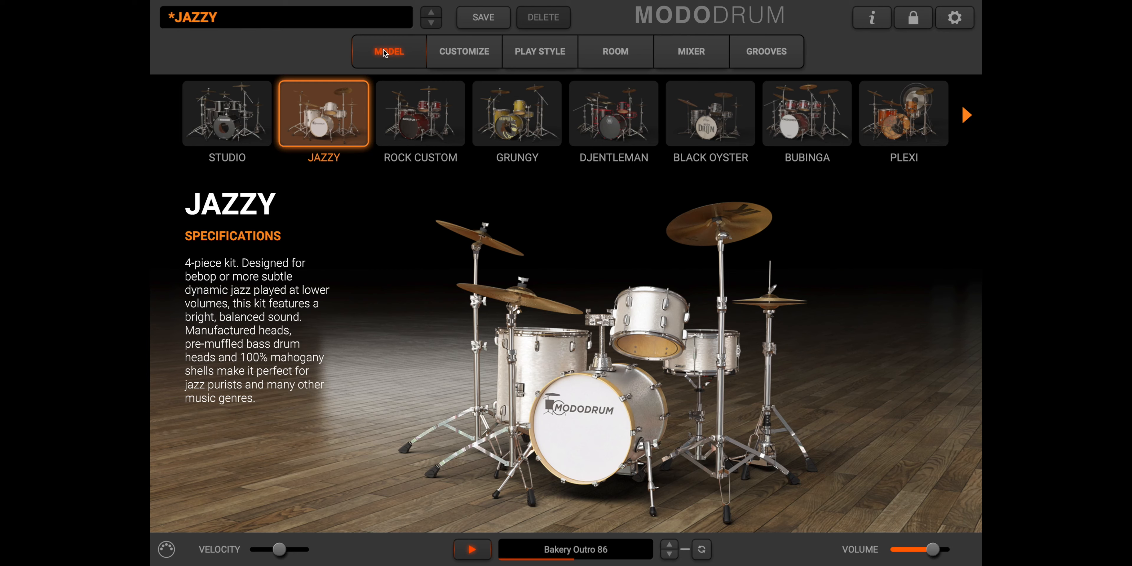
pyautogui.click(429, 140)
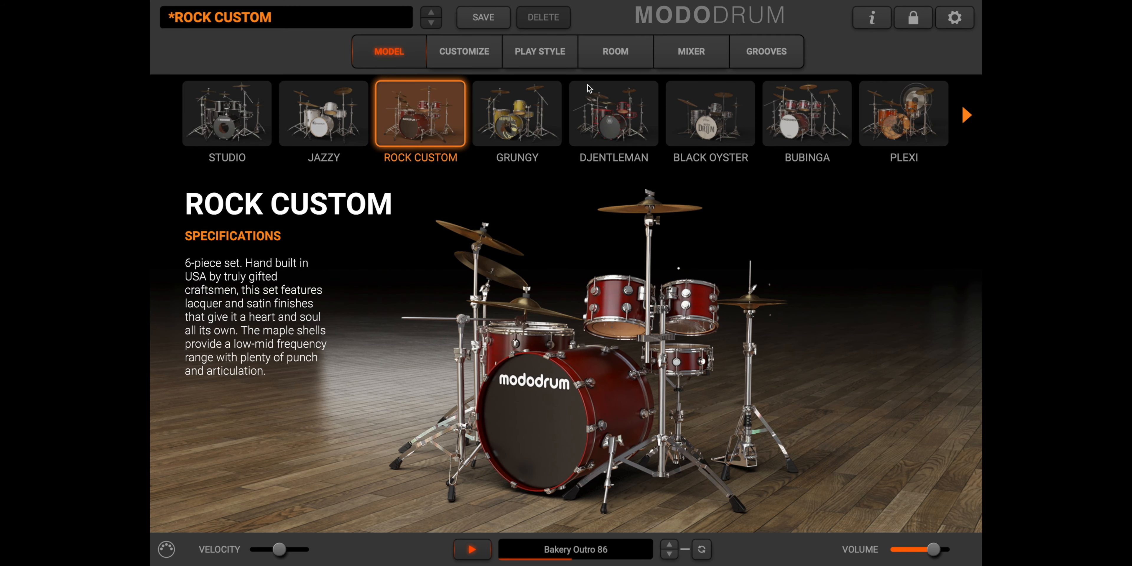
pyautogui.click(626, 58)
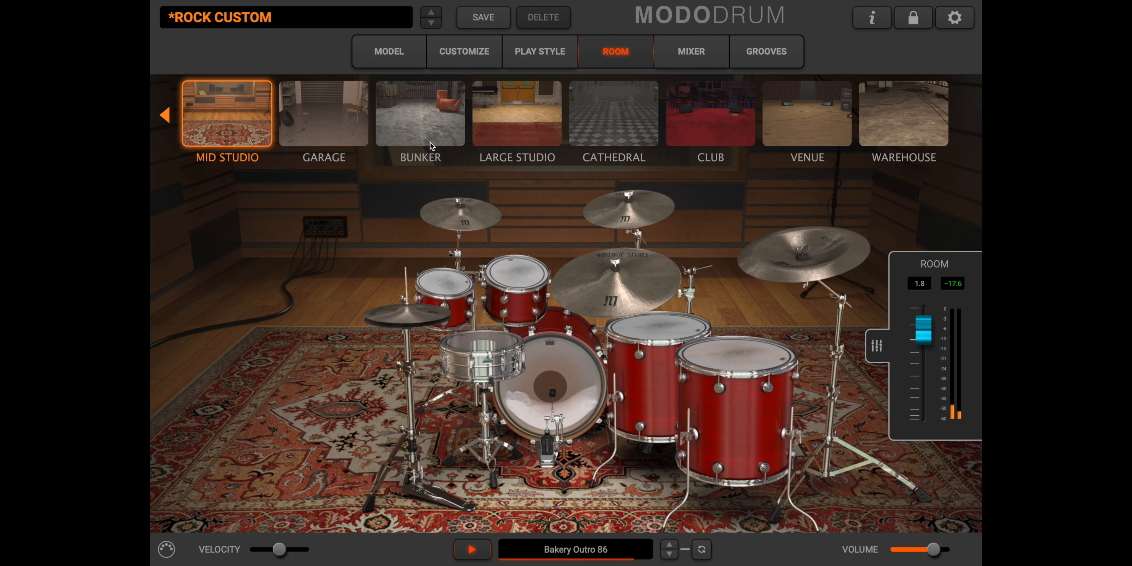
pyautogui.click(318, 127)
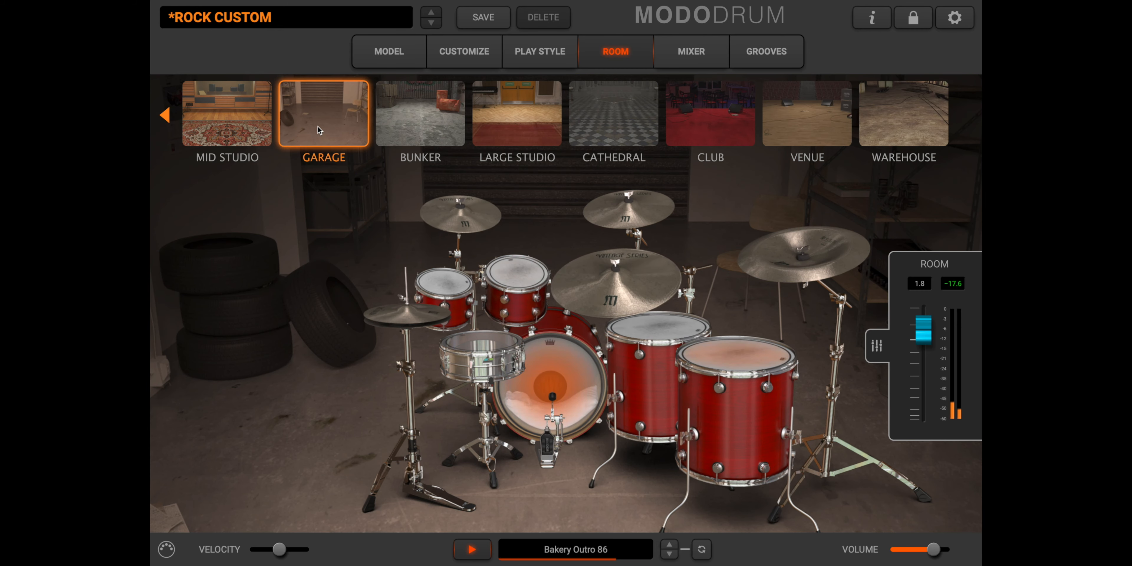
pyautogui.click(472, 550)
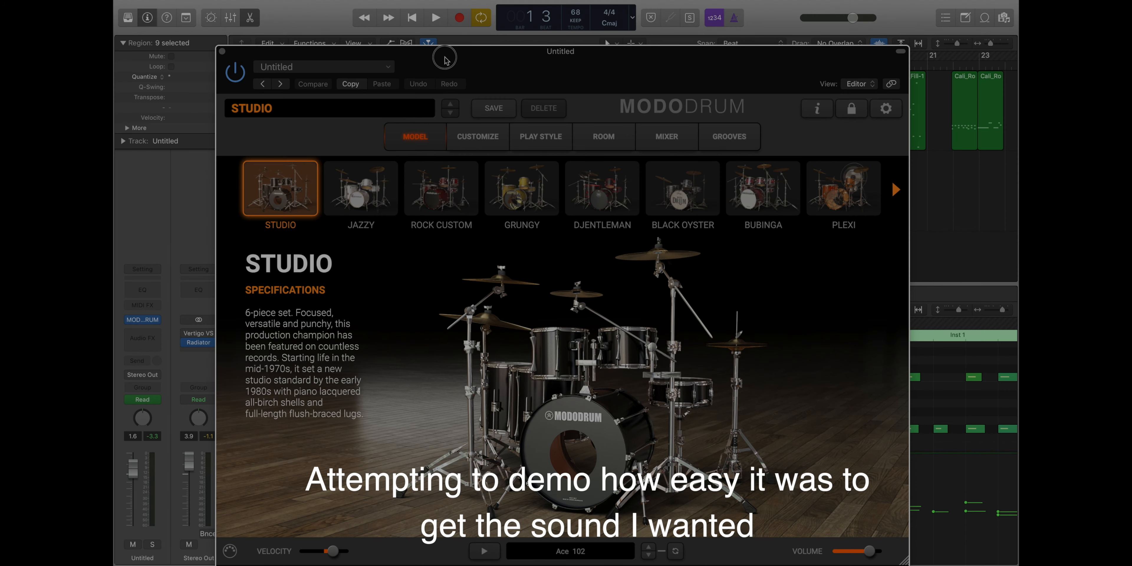
# - Switch to the Logic Pro project and play the drum loop with each of the two Studio kit instances in turn
pyautogui.moveTo(446, 60); pyautogui.dragTo(466, 180)
pyautogui.press('space')
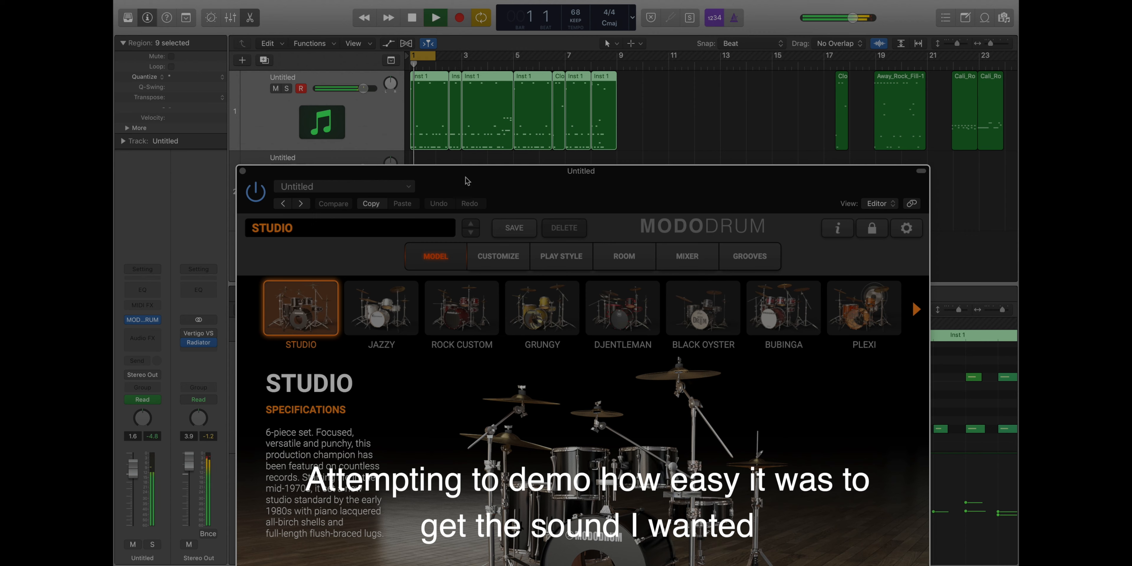
pyautogui.press('space')
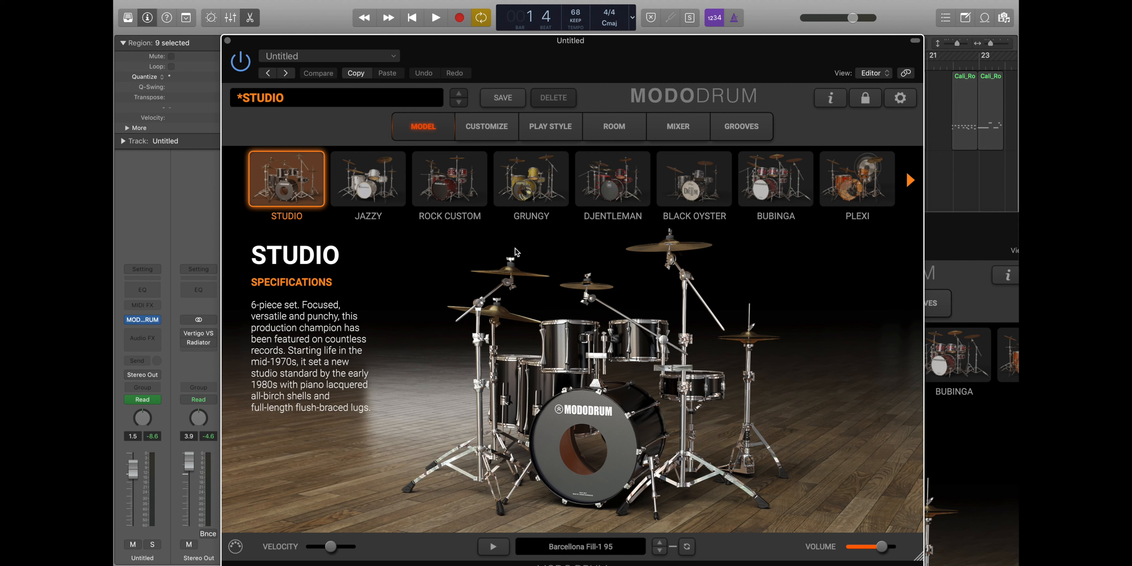
pyautogui.press('space')
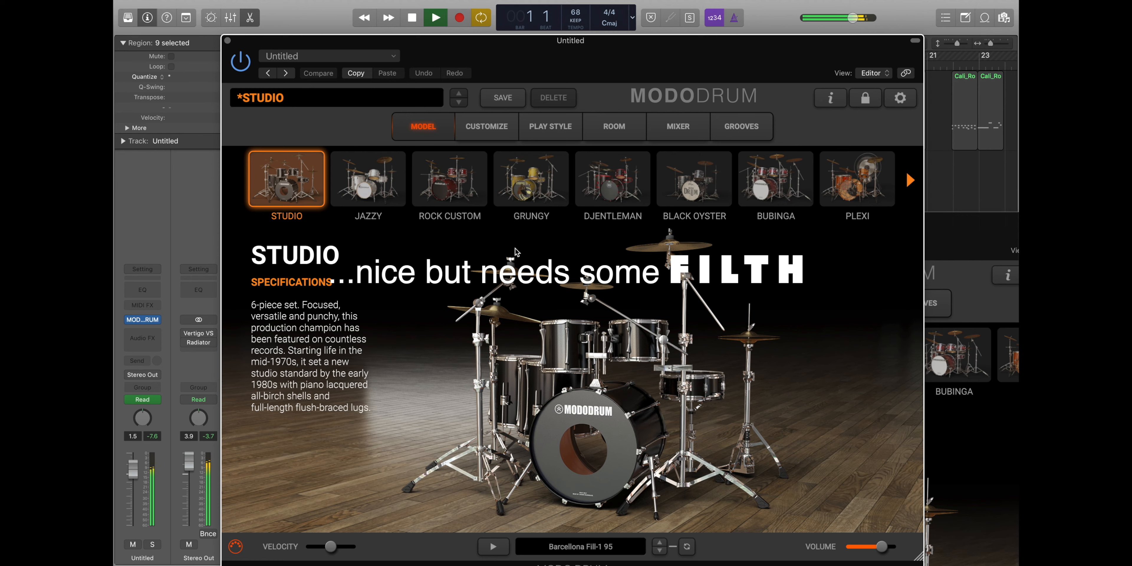
pyautogui.press('space')
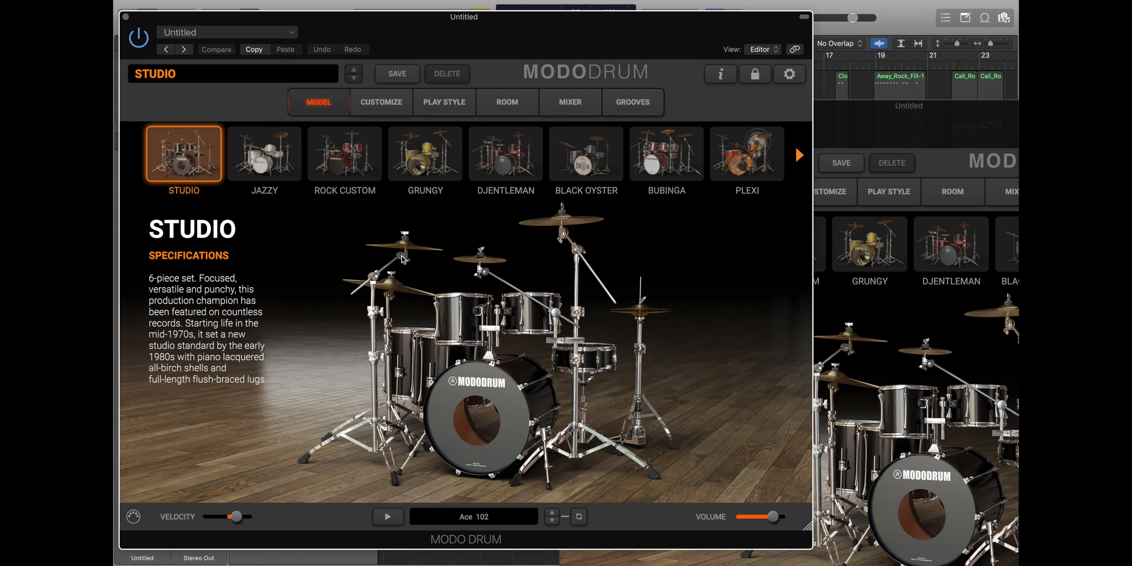
# - Check the snare model in the customization view of the Ace 102 instance, and bring the Barcellona Fill-1 95 instance forward
pyautogui.click(395, 104)
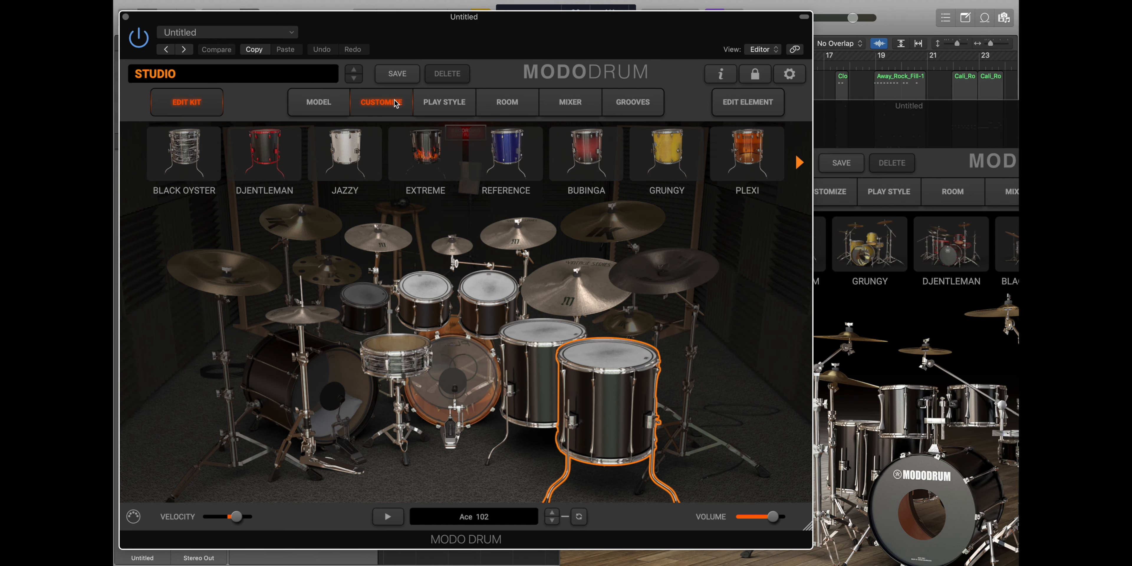
pyautogui.click(404, 359)
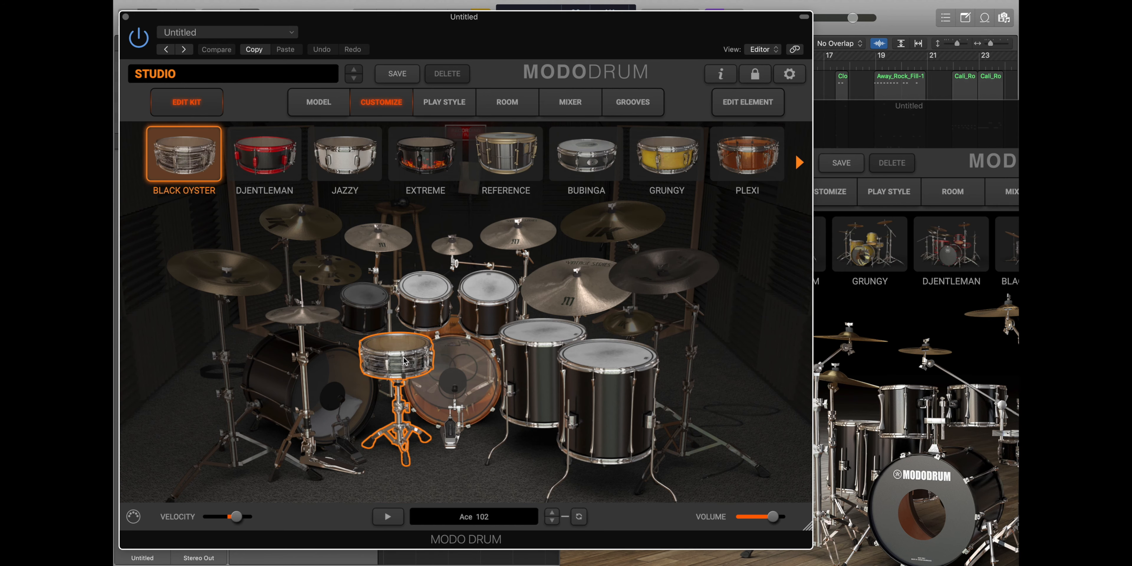
pyautogui.moveTo(878, 111); pyautogui.dragTo(590, 50)
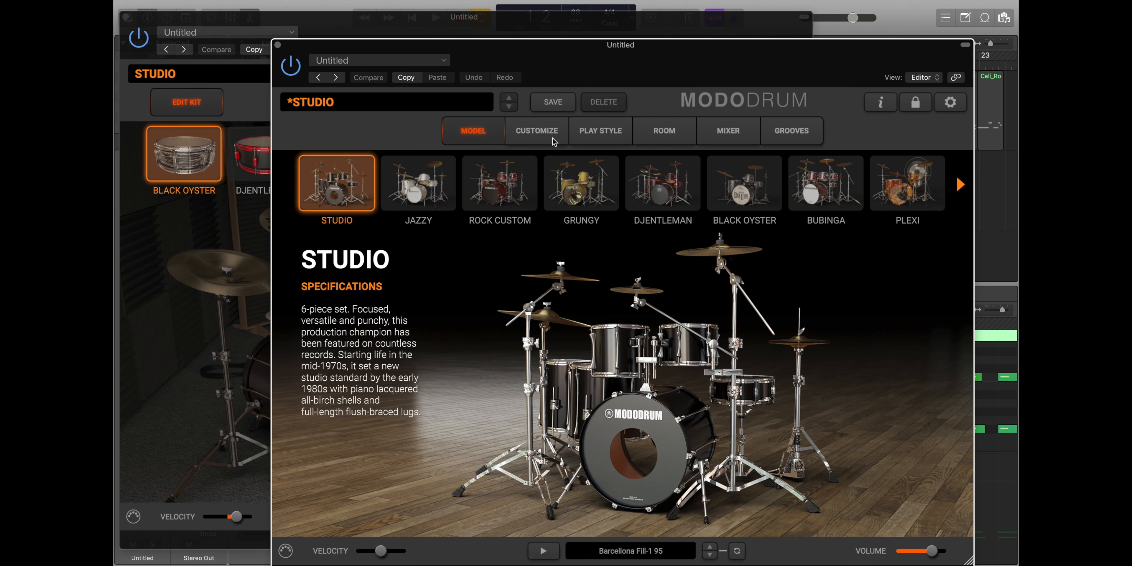
# - Replace the Studio snare with the Black Oyster model and audition it in the drum loop
pyautogui.click(538, 131)
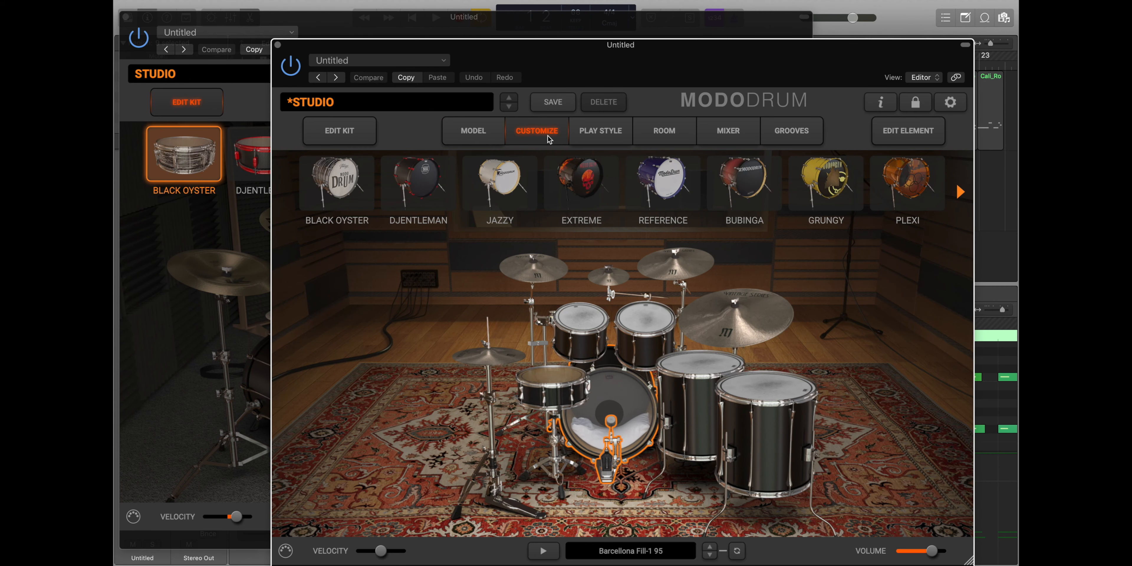
pyautogui.click(556, 397)
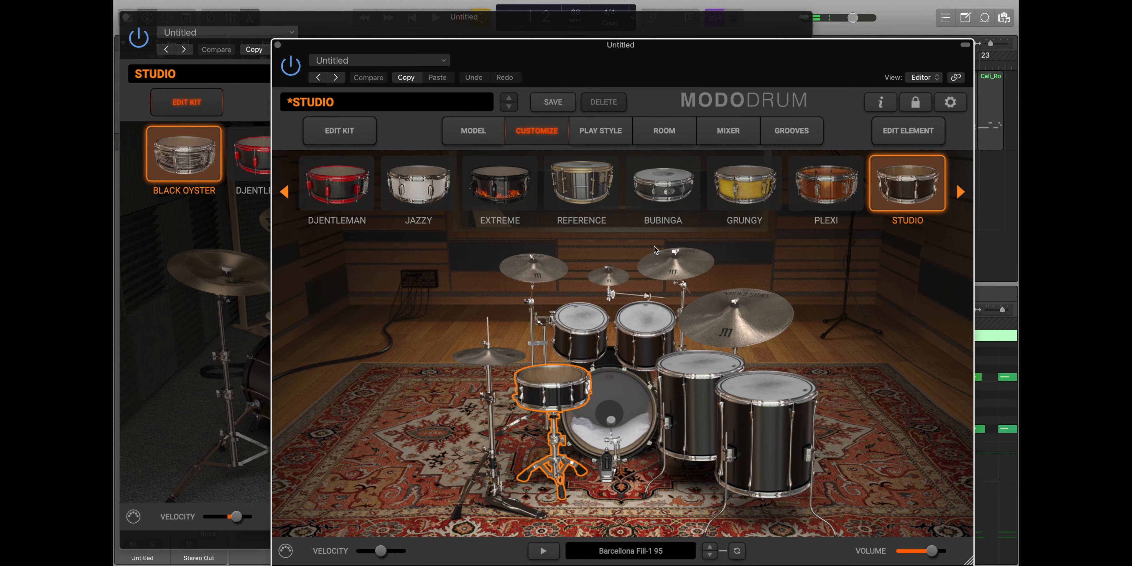
pyautogui.click(284, 191)
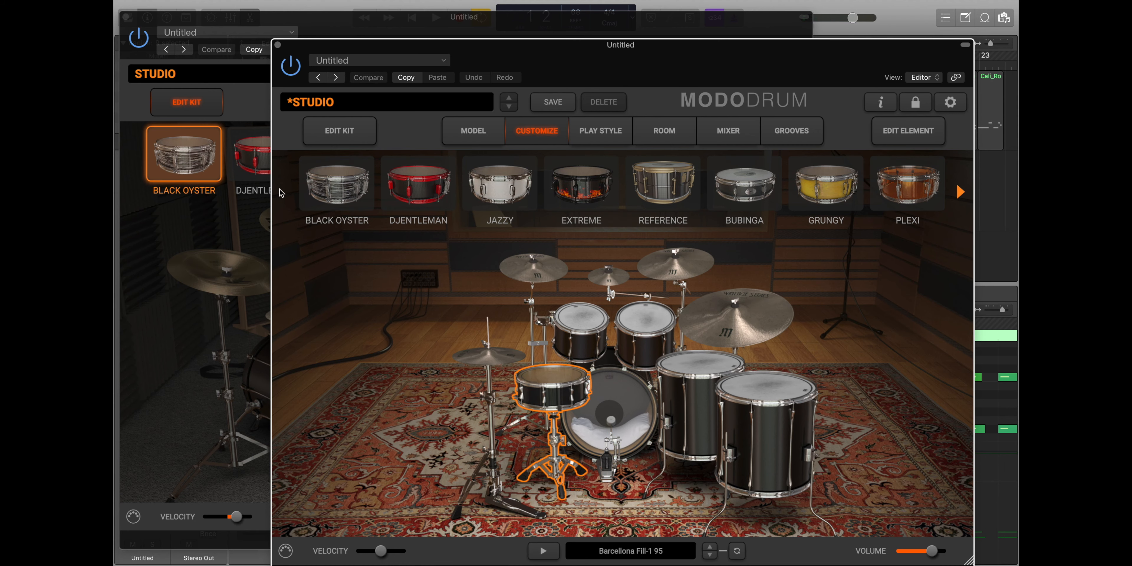
pyautogui.click(341, 179)
pyautogui.press('space')
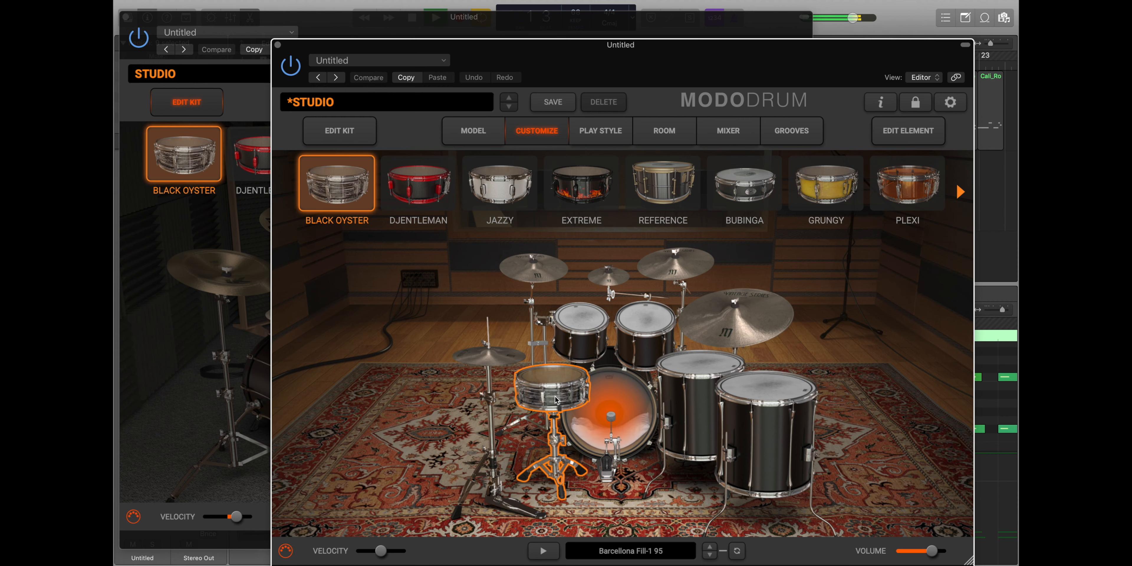
pyautogui.press('space')
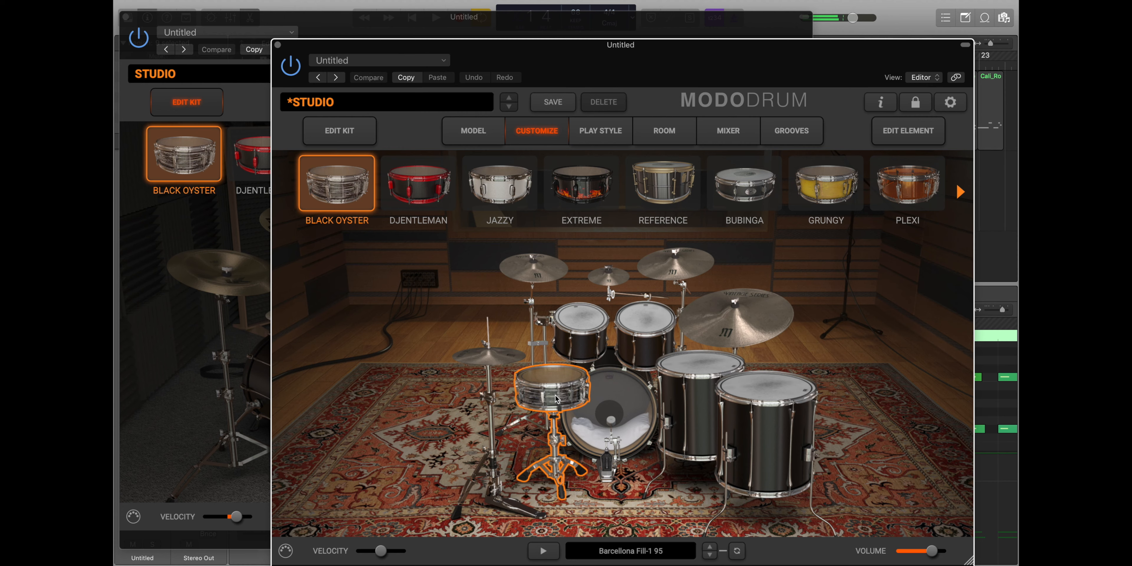
# - Show the snare's play style settings in the other instance, and play the loop twice to hear the left and right strikes
pyautogui.click(237, 307)
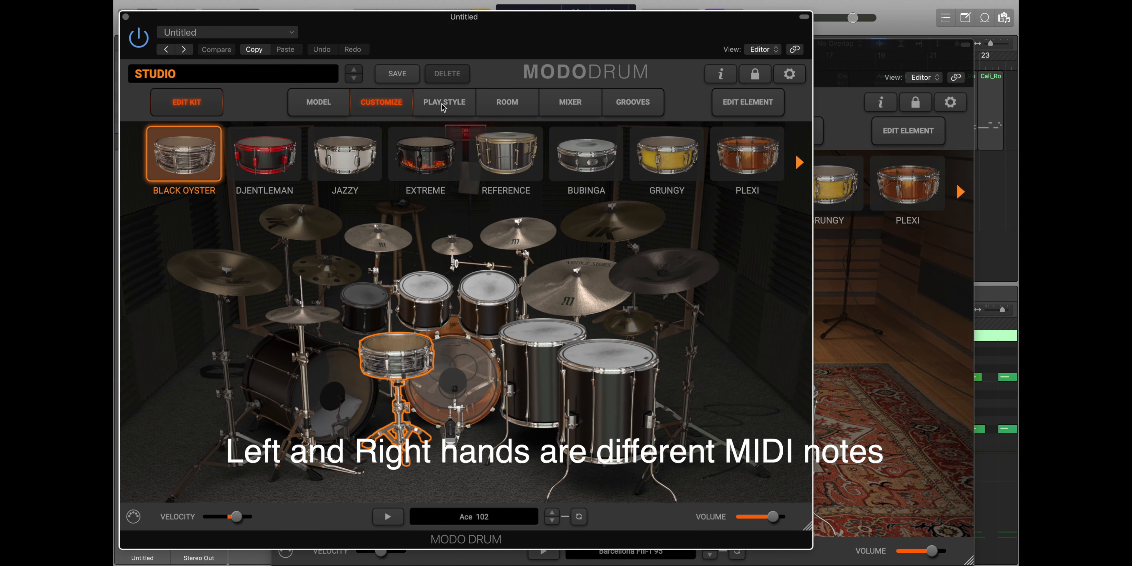
pyautogui.click(431, 105)
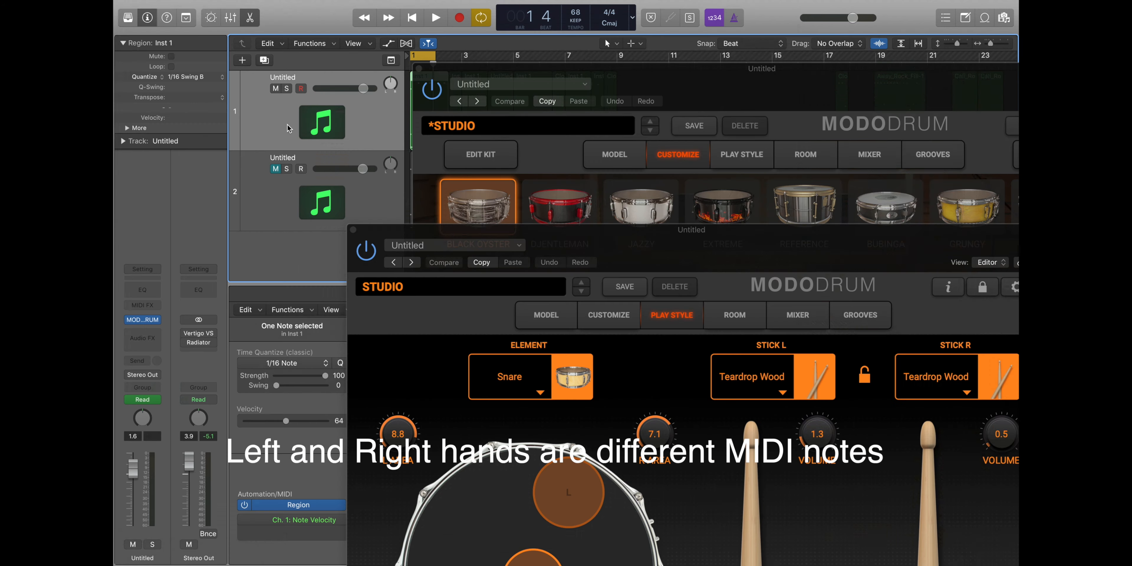
pyautogui.press('space')
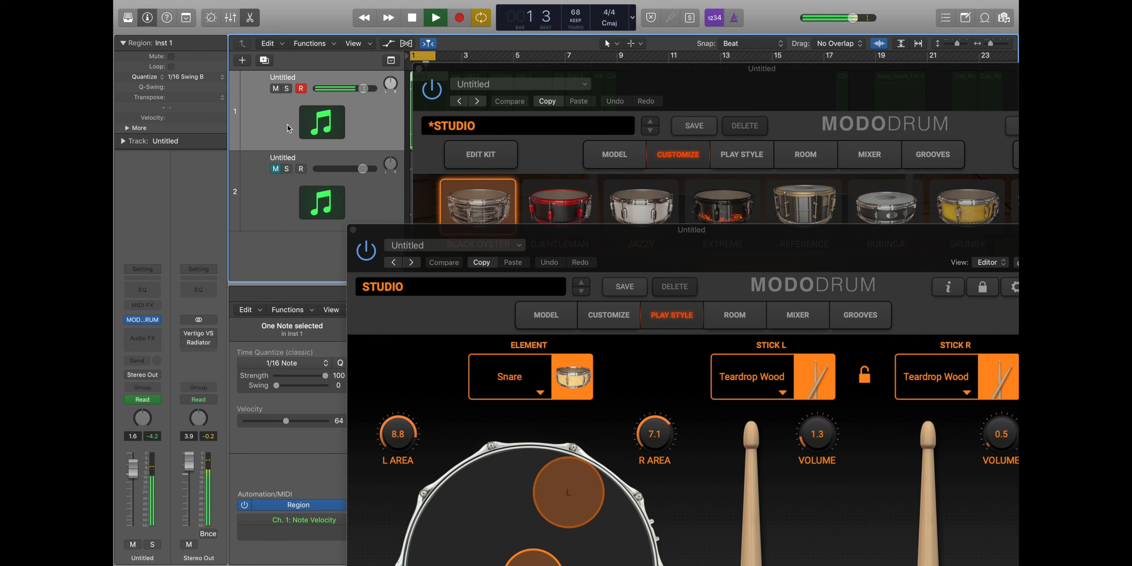
pyautogui.press('space')
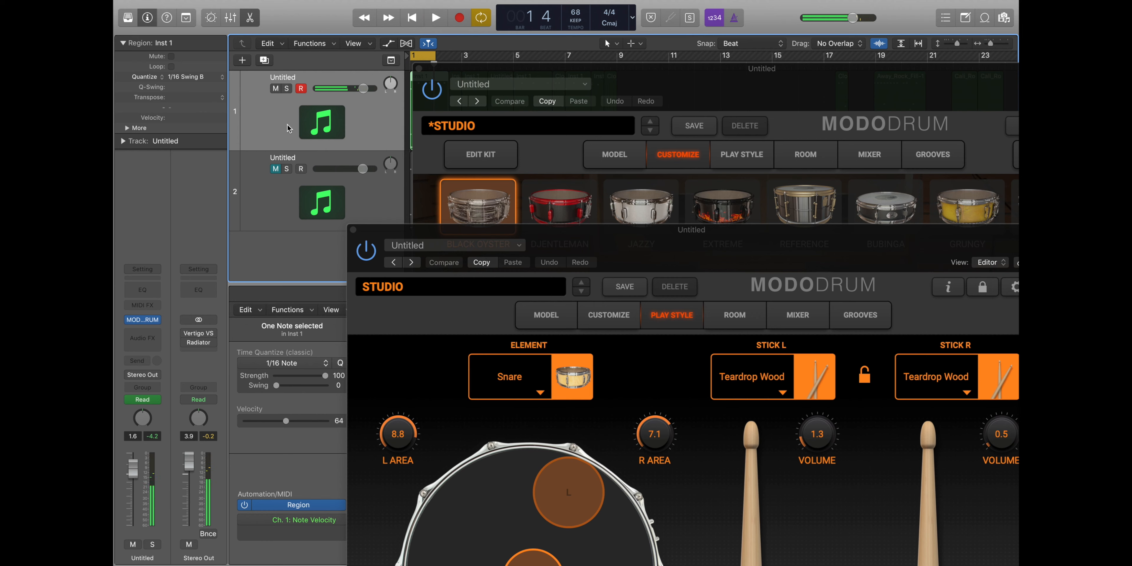
pyautogui.press('space')
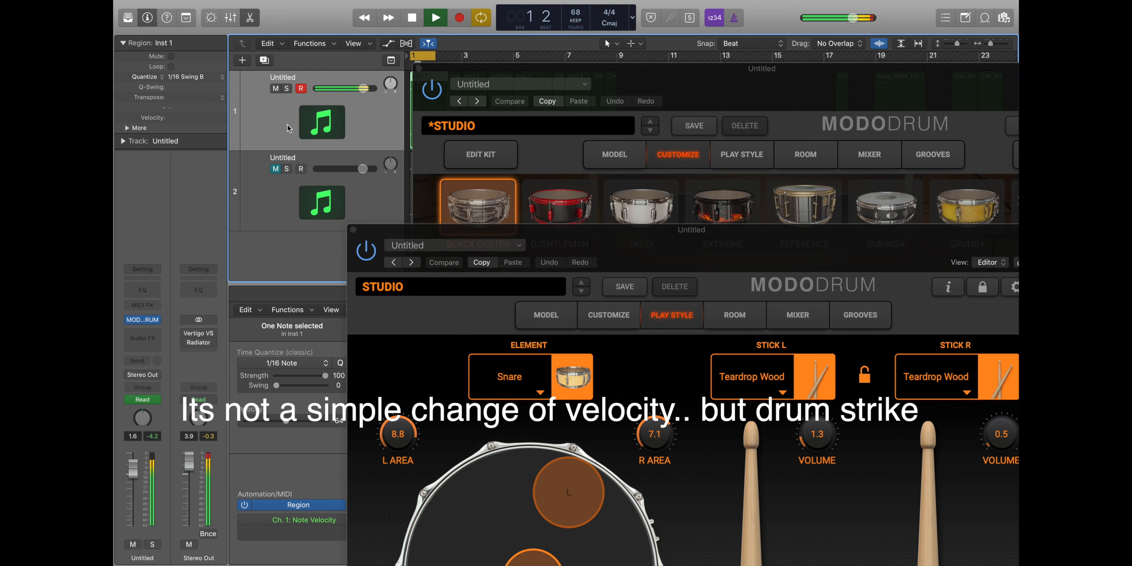
pyautogui.press('space')
# - Hide the plug-in windows and compare the two drum tracks by muting track 1, unmuting track 2 and unmuting track 1 again
pyautogui.click(662, 232)
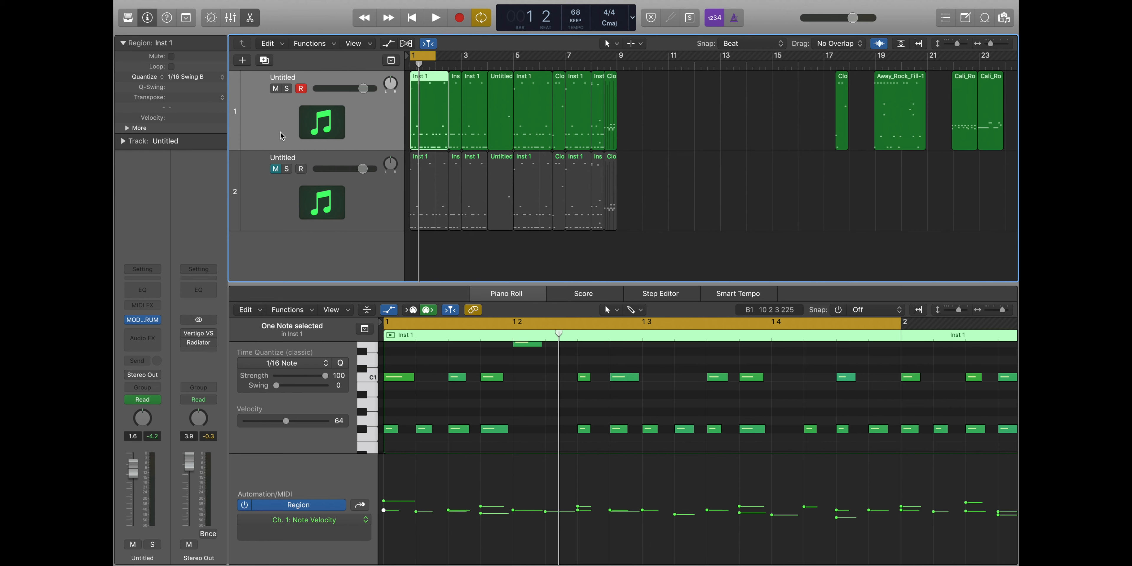
pyautogui.press('space')
pyautogui.press('space')
pyautogui.click(275, 88)
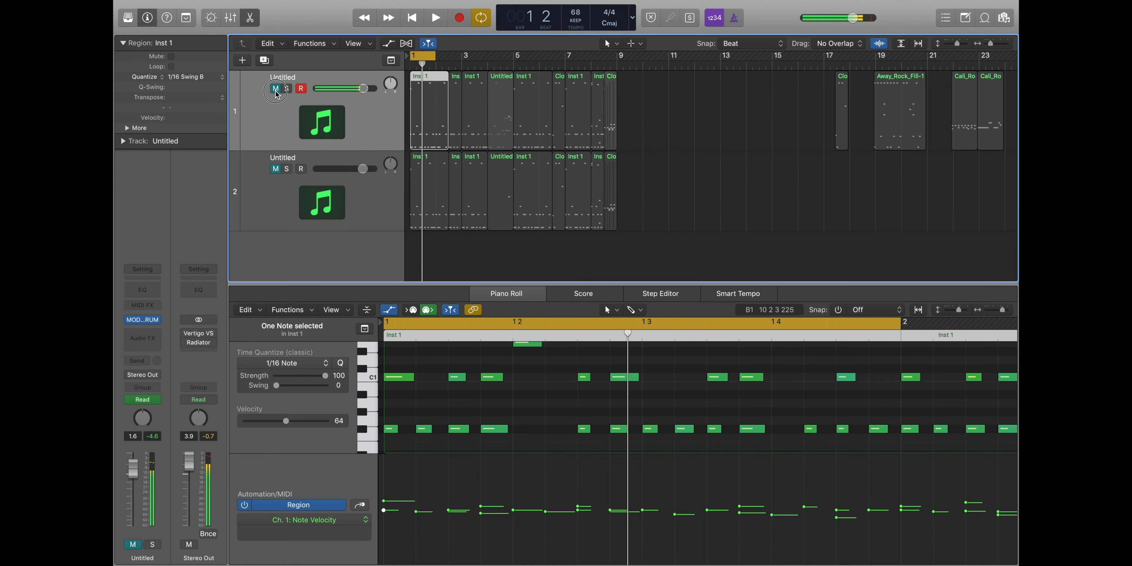
pyautogui.click(276, 168)
pyautogui.press('space')
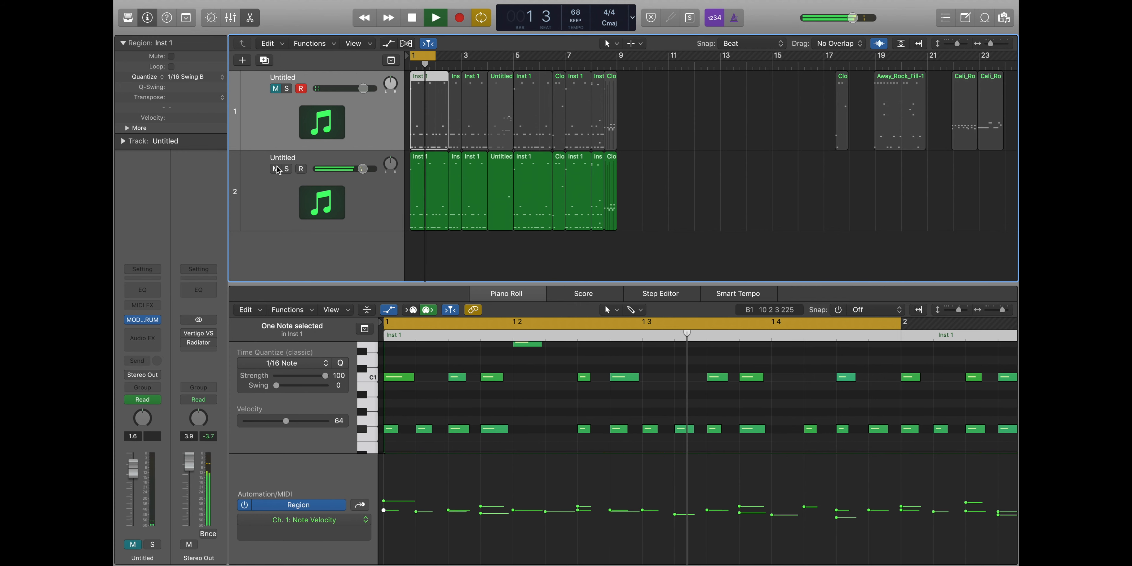
pyautogui.press('space')
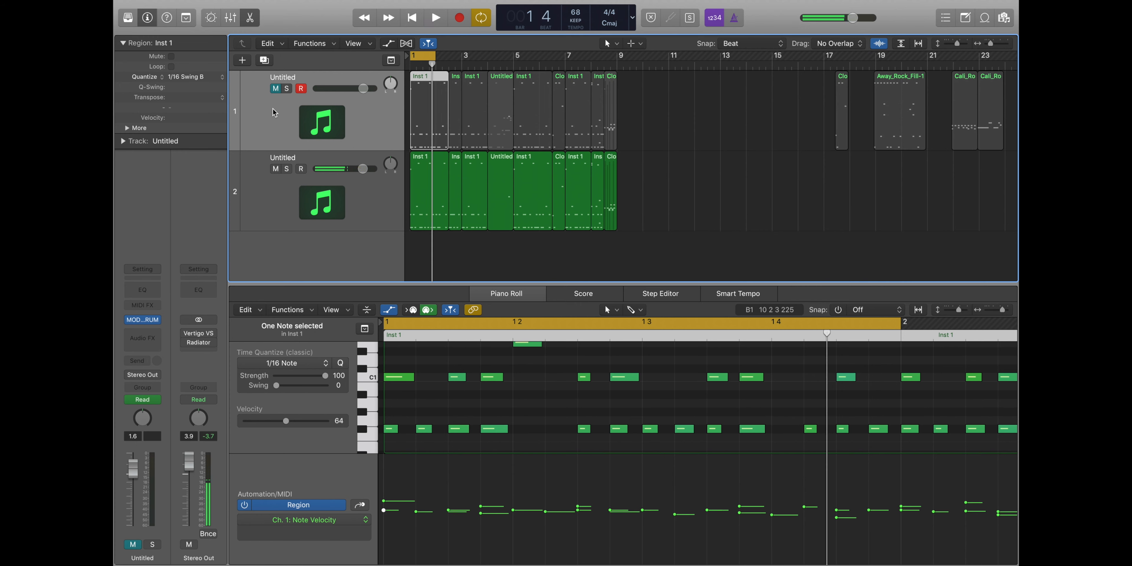
pyautogui.click(275, 89)
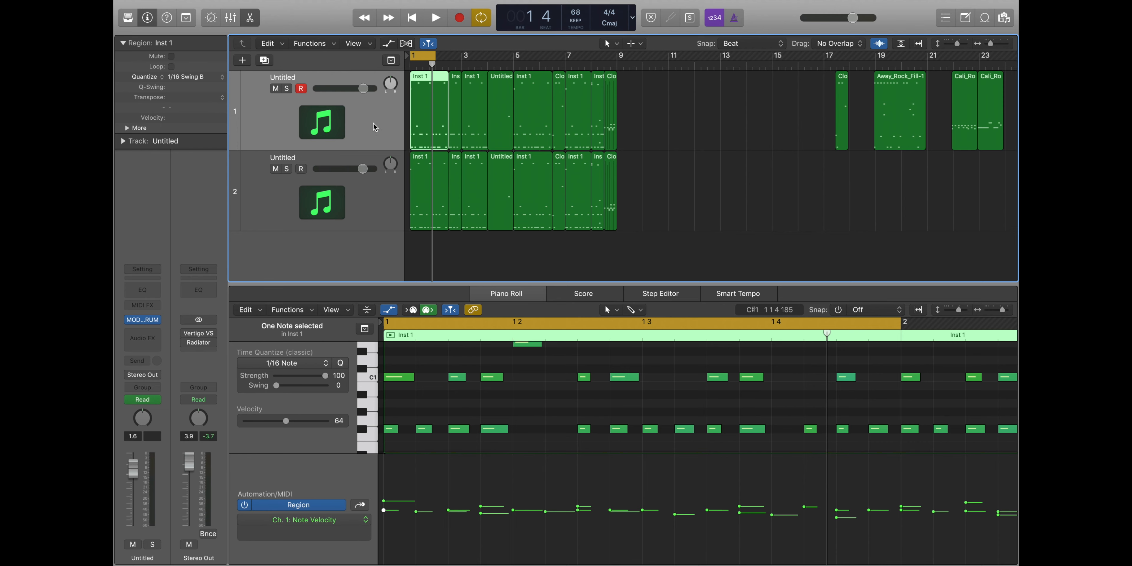
# - Show the MODO DRUM mixer again, play the loop and open the snare channel's insert effects
pyautogui.press('v')
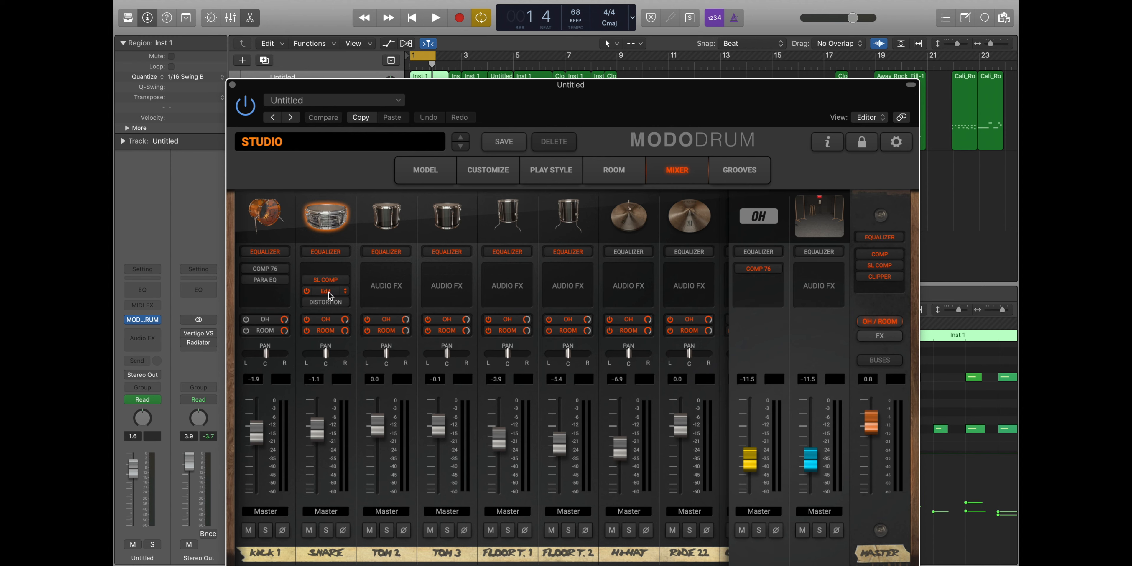
pyautogui.press('space')
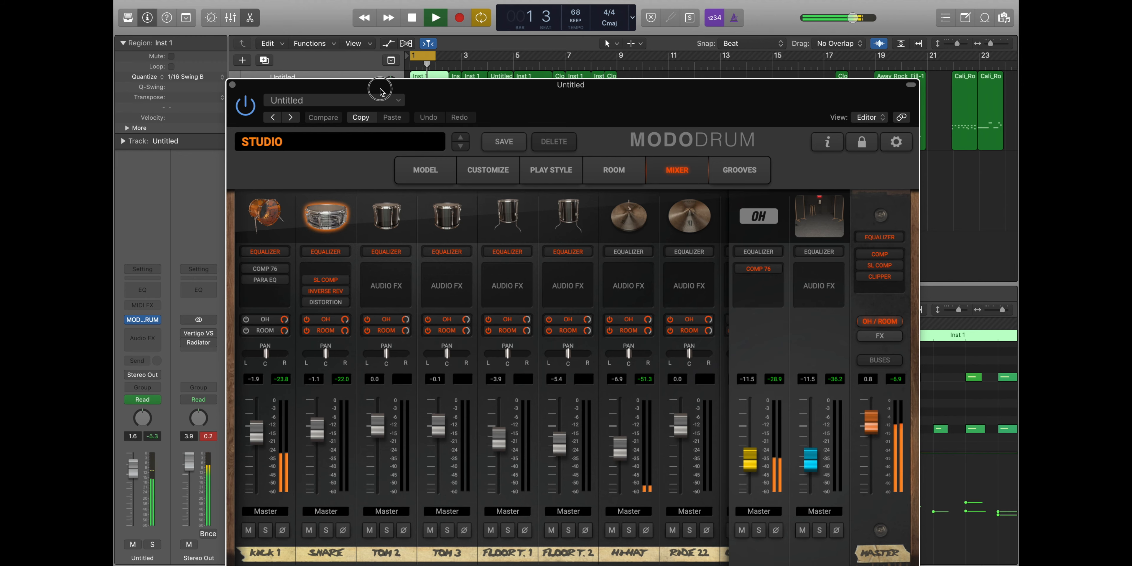
pyautogui.moveTo(372, 85); pyautogui.dragTo(464, 193)
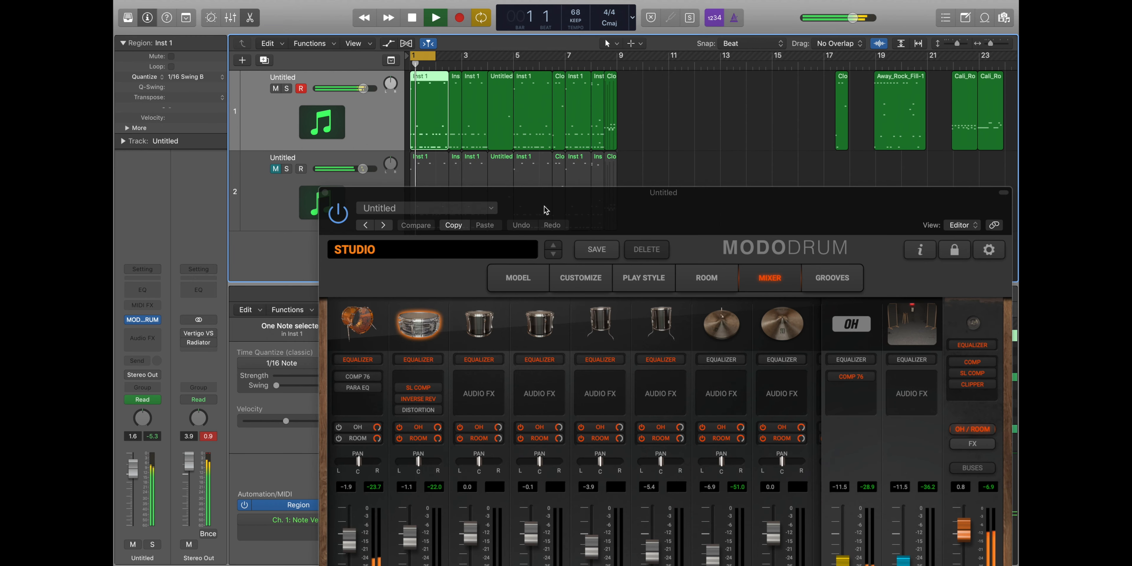
pyautogui.moveTo(617, 198); pyautogui.dragTo(463, 37)
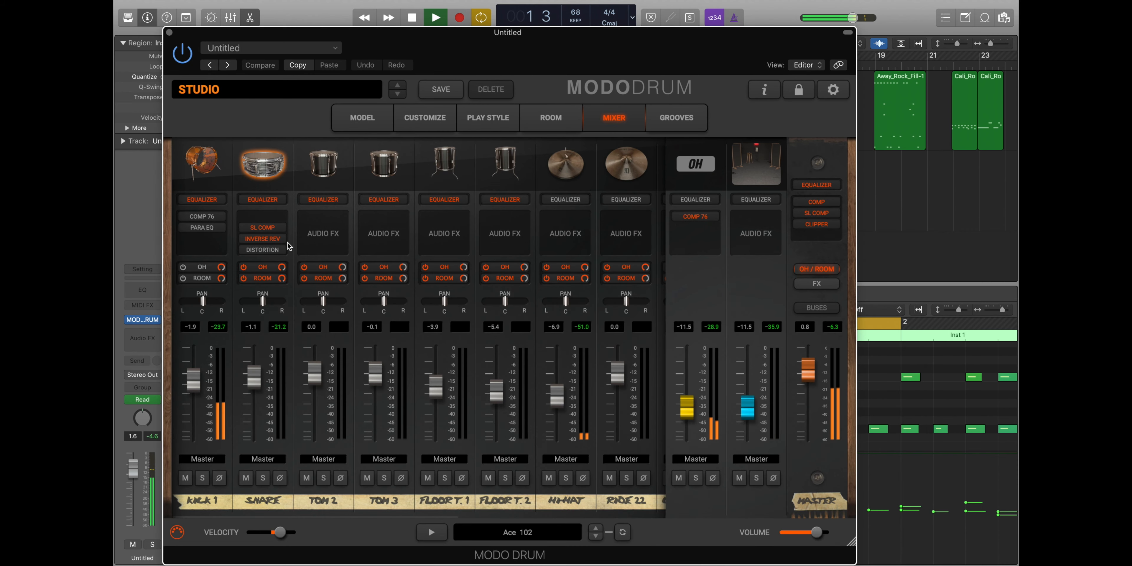
pyautogui.click(244, 232)
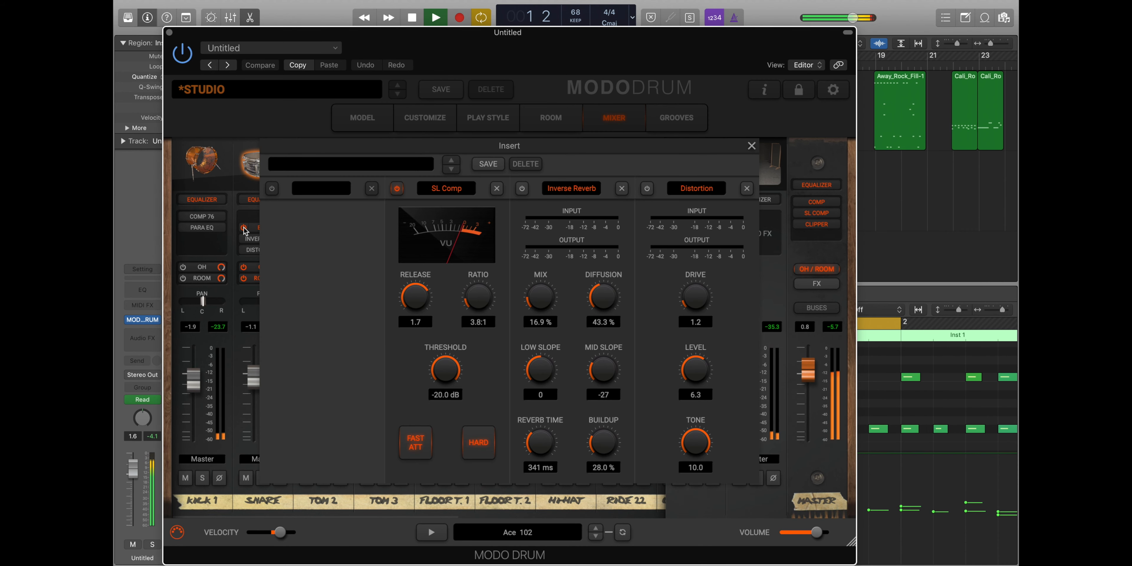
# - Close the snare's insert effects, solo the snare channel and play the loop
pyautogui.click(751, 146)
pyautogui.press('space')
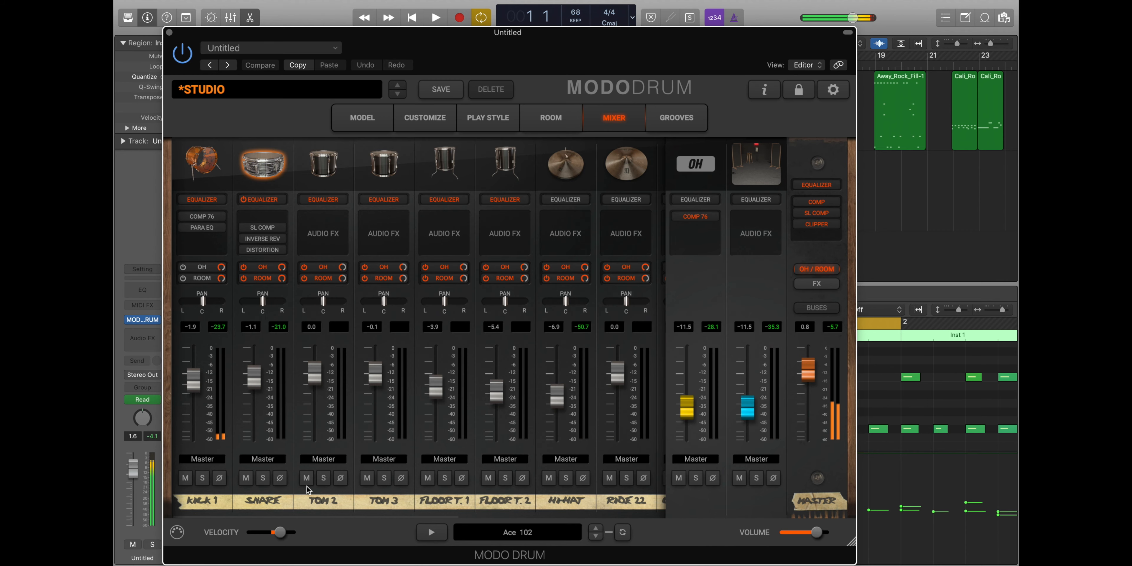
pyautogui.click(263, 478)
pyautogui.press('space')
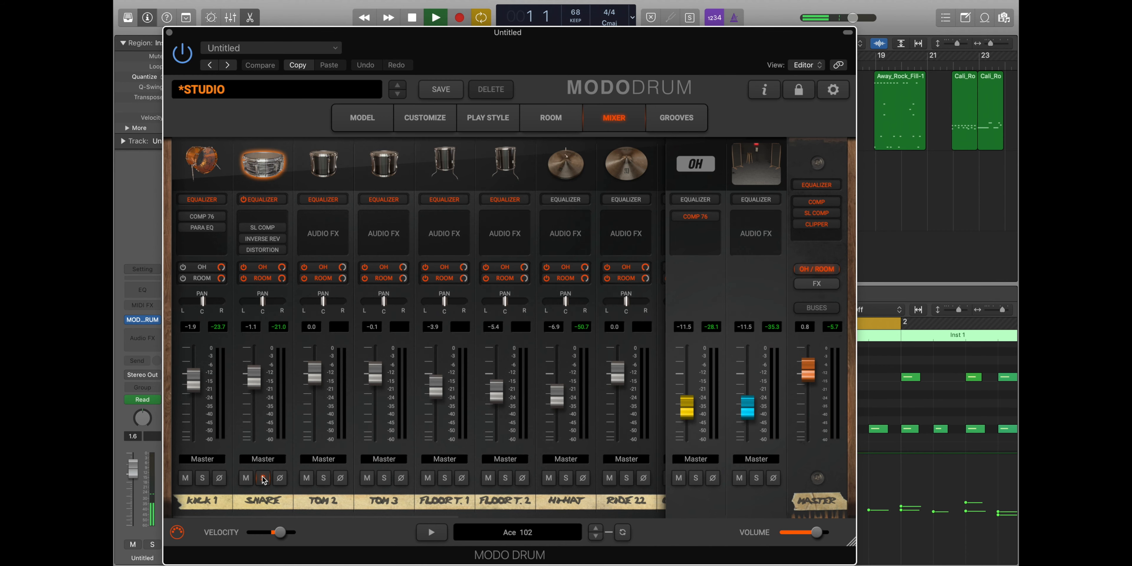
pyautogui.moveTo(246, 231)
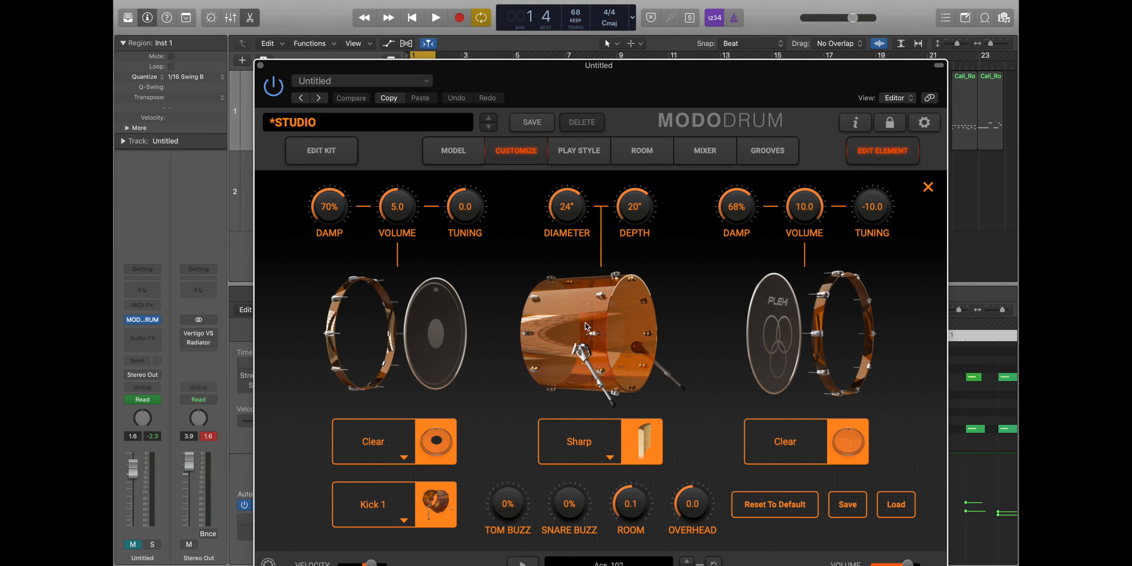
# - Load the Plexi kick in the other Studio instance and arrange both kick element editors for comparison
pyautogui.moveTo(523, 70); pyautogui.dragTo(363, 17)
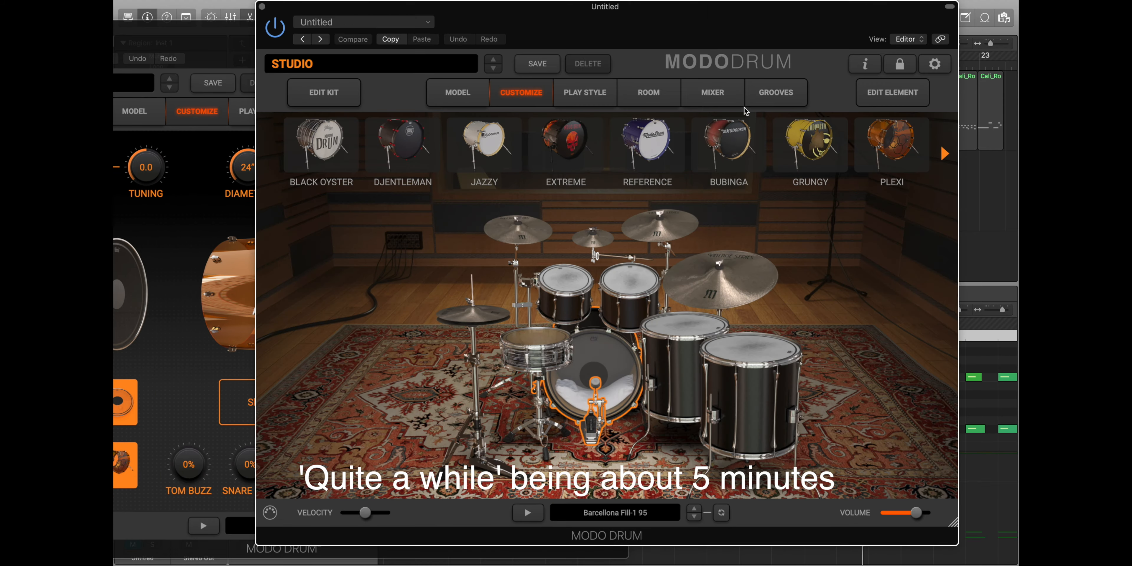
pyautogui.click(892, 159)
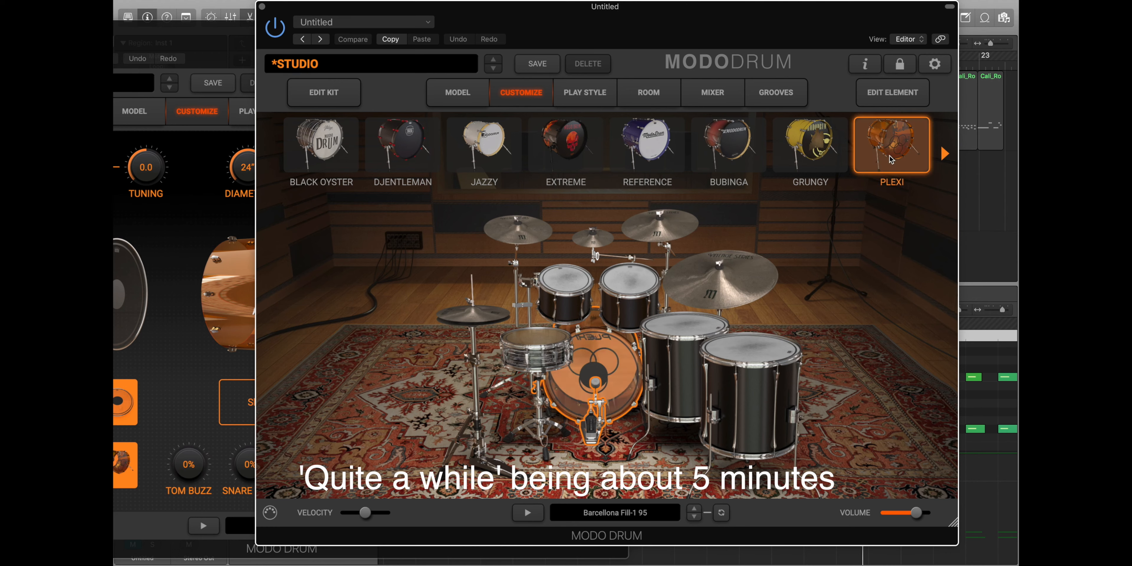
pyautogui.click(898, 104)
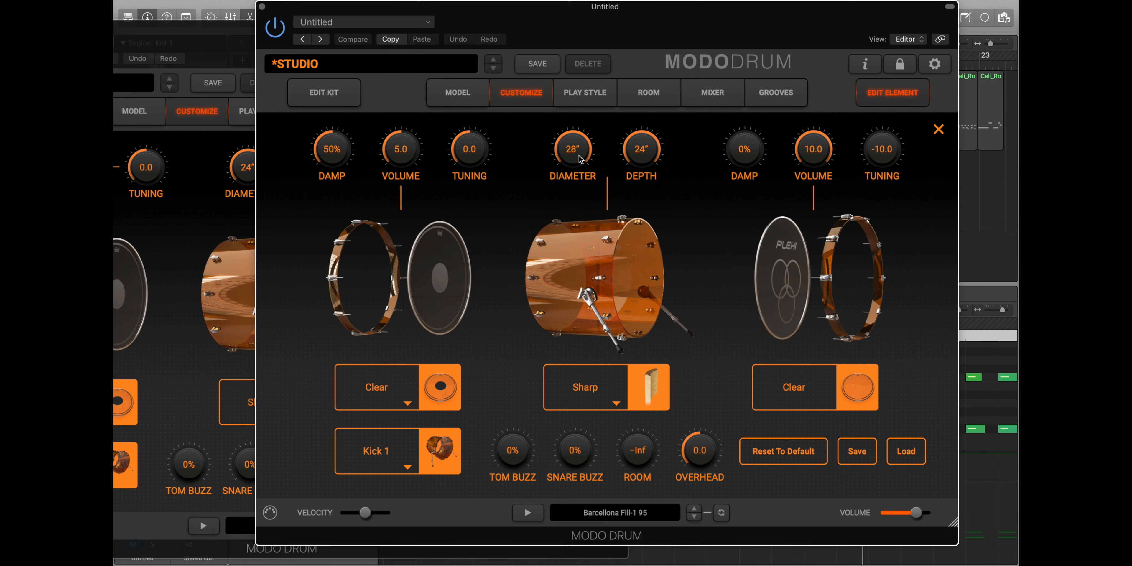
pyautogui.moveTo(605, 33); pyautogui.dragTo(543, 231)
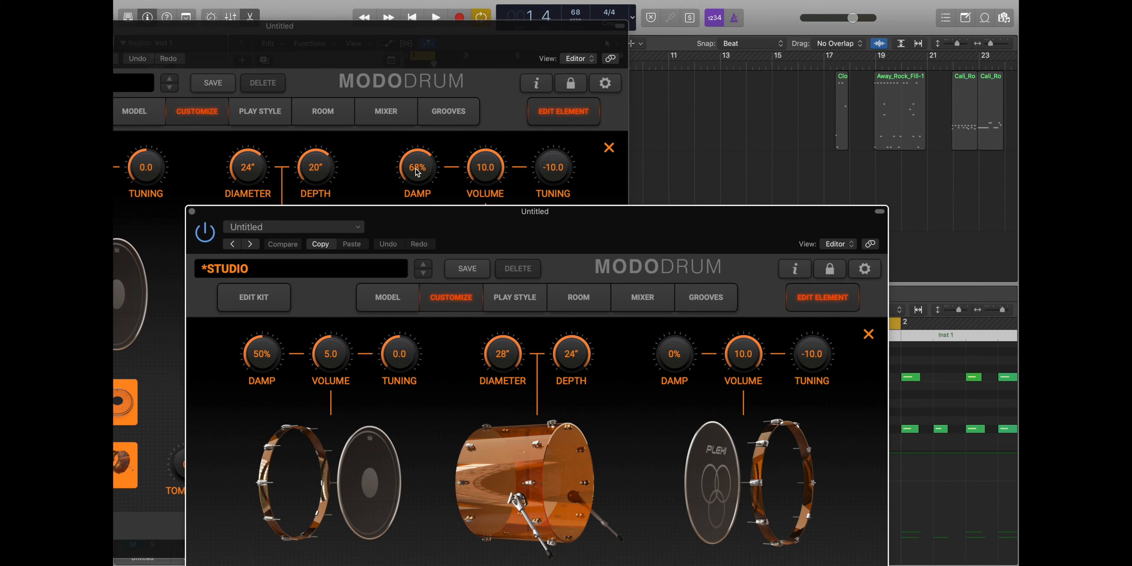
pyautogui.moveTo(446, 38); pyautogui.dragTo(688, 19)
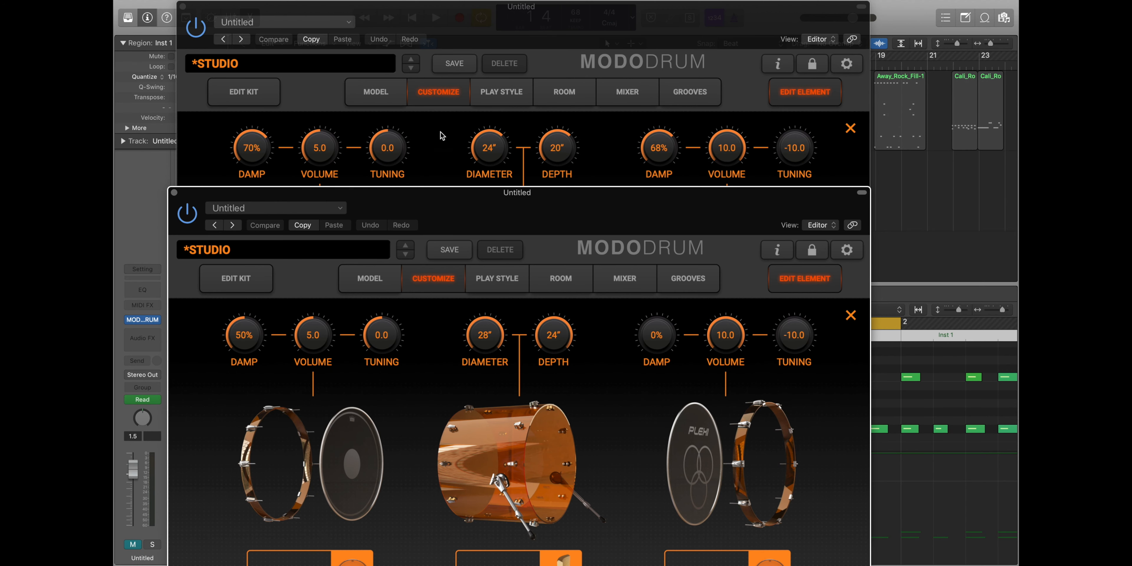
pyautogui.moveTo(197, 200); pyautogui.dragTo(509, 141)
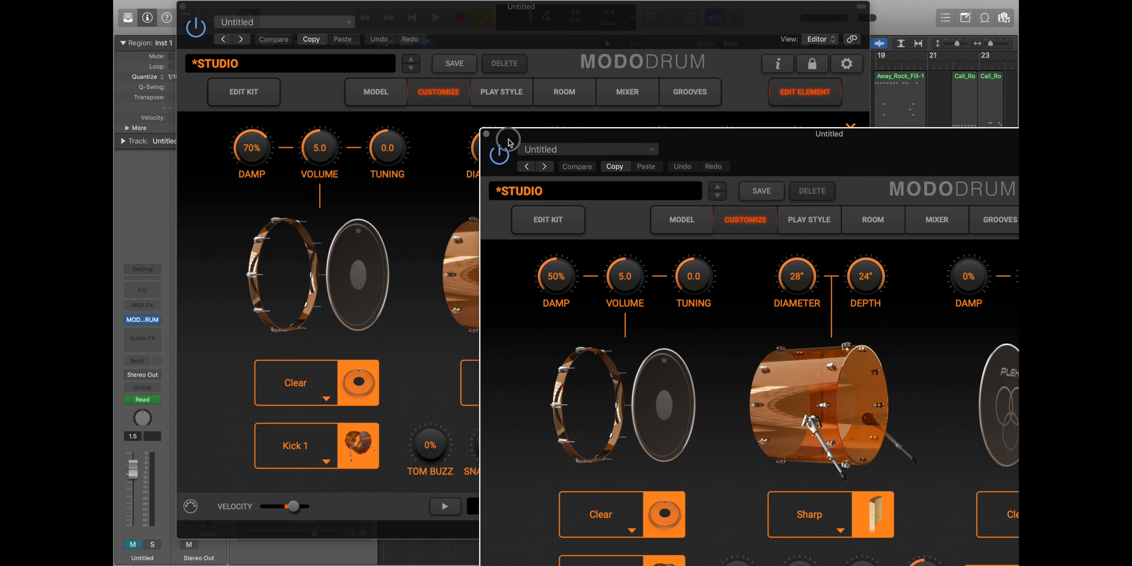
# - Uncover the tracks and compare both kicks by playing the loop on track 2, then with track 2 muted and track 1 active
pyautogui.moveTo(498, 27); pyautogui.dragTo(400, 169)
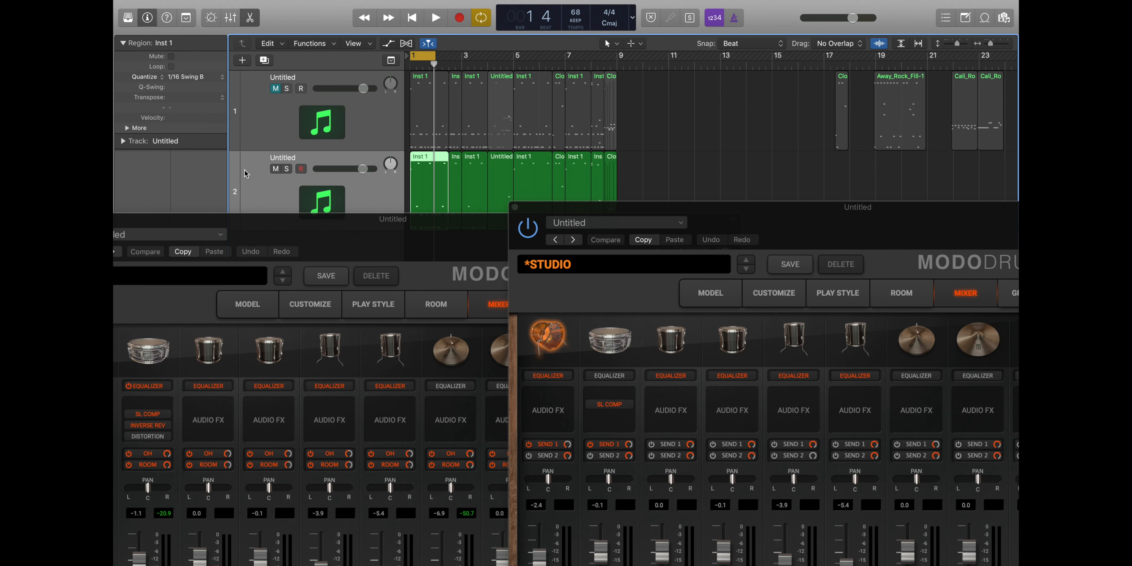
pyautogui.press('space')
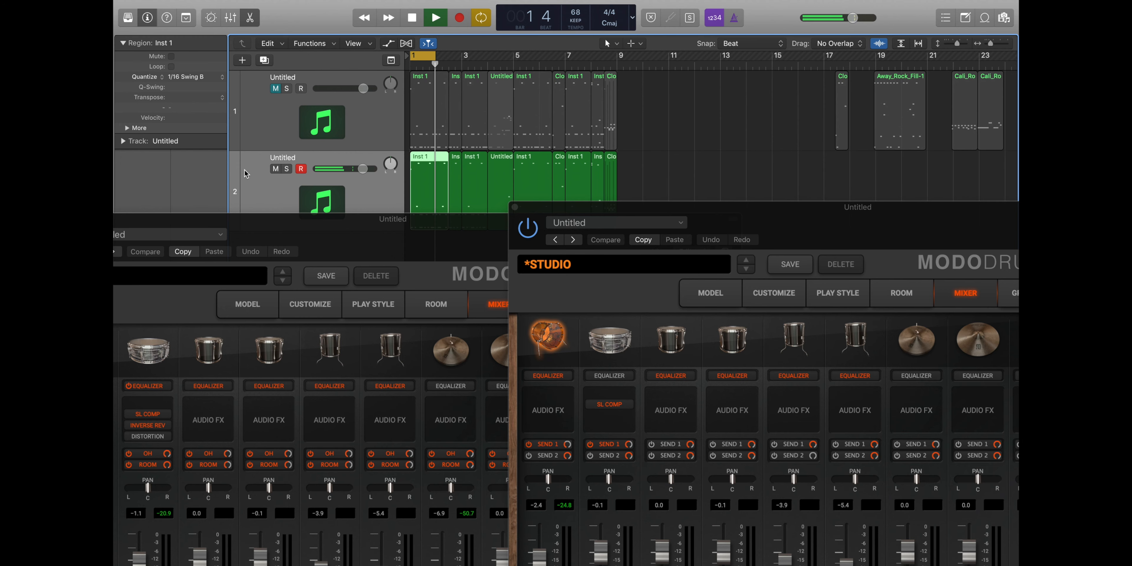
pyautogui.press('space')
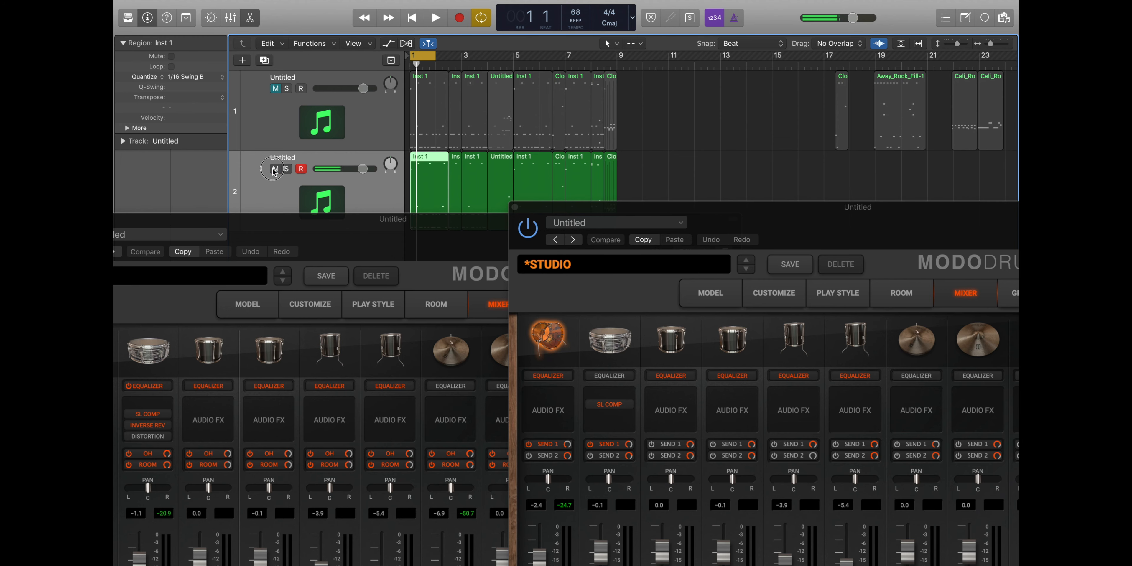
pyautogui.click(276, 168)
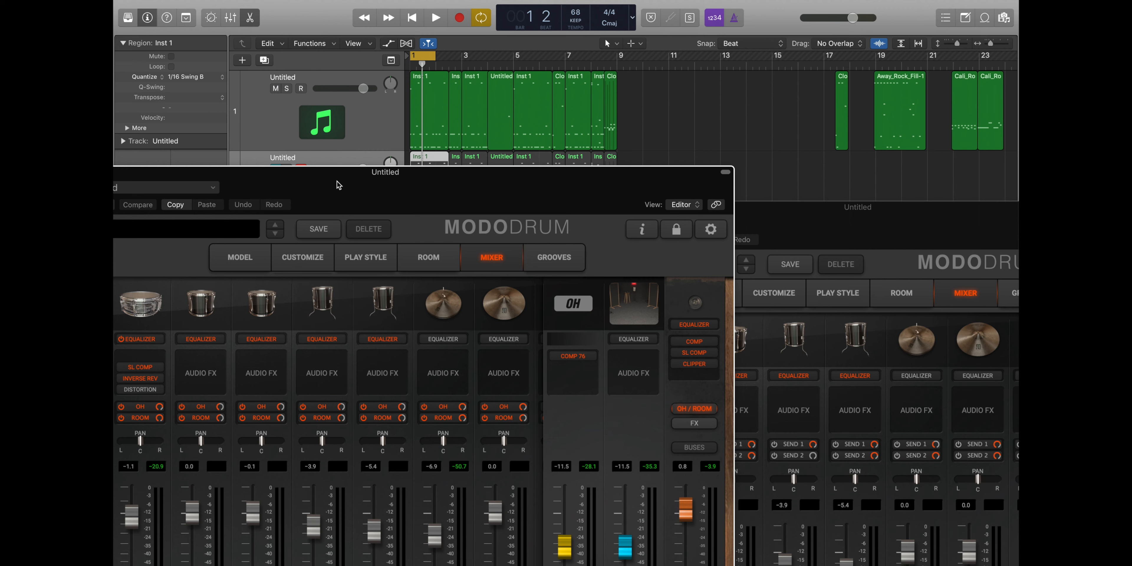
pyautogui.press('space')
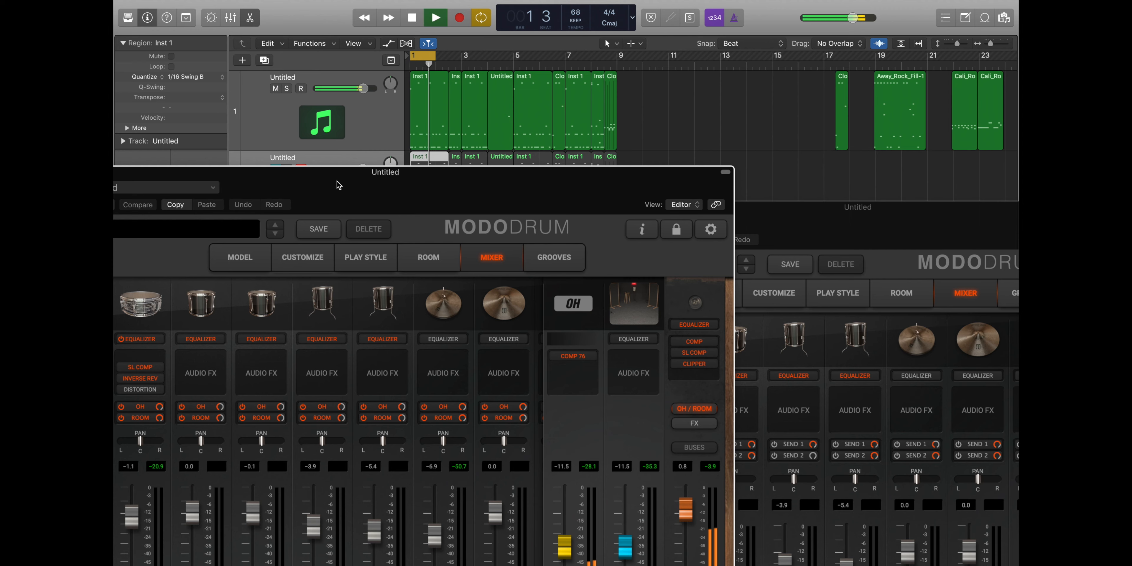
pyautogui.press('space')
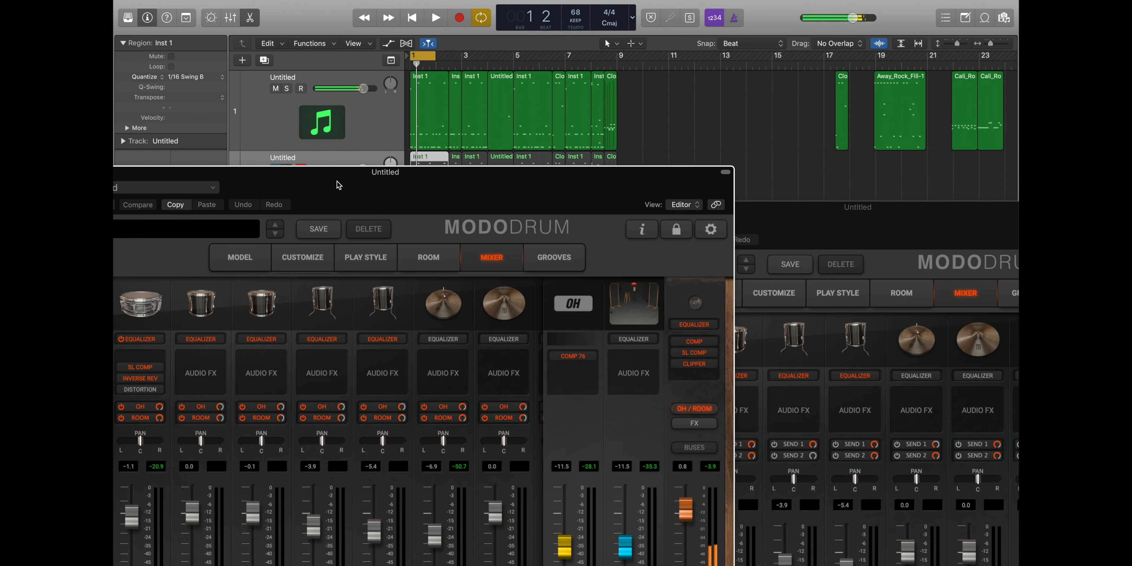
# - Show the kick channel's equalizer in track 1's MODO DRUM mixer, leaving both drum tracks reachable
pyautogui.moveTo(337, 181); pyautogui.dragTo(424, 87)
pyautogui.click(259, 320)
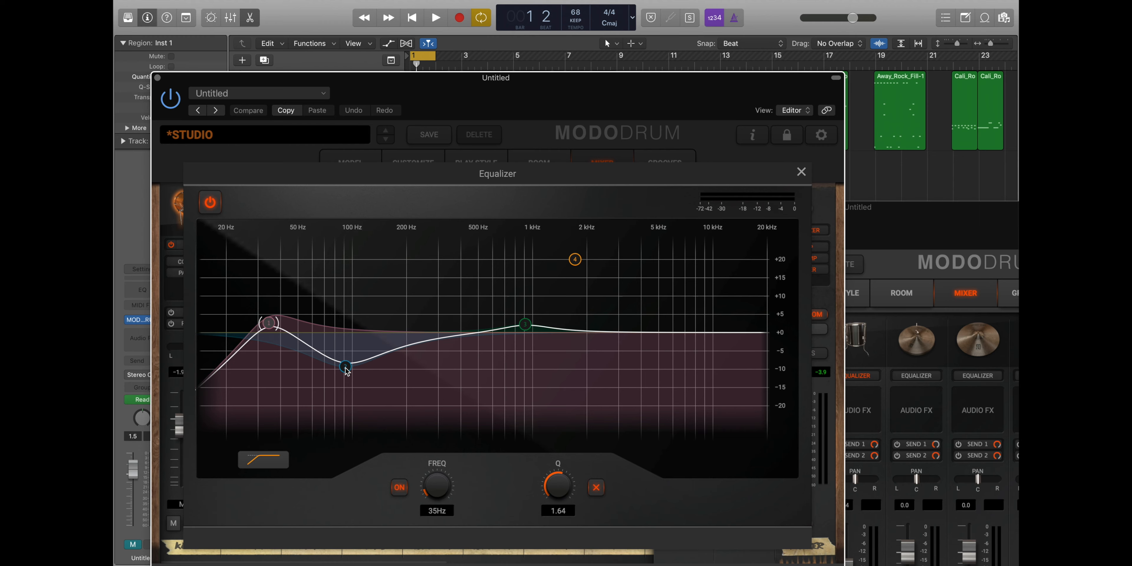
pyautogui.moveTo(453, 88); pyautogui.dragTo(437, 243)
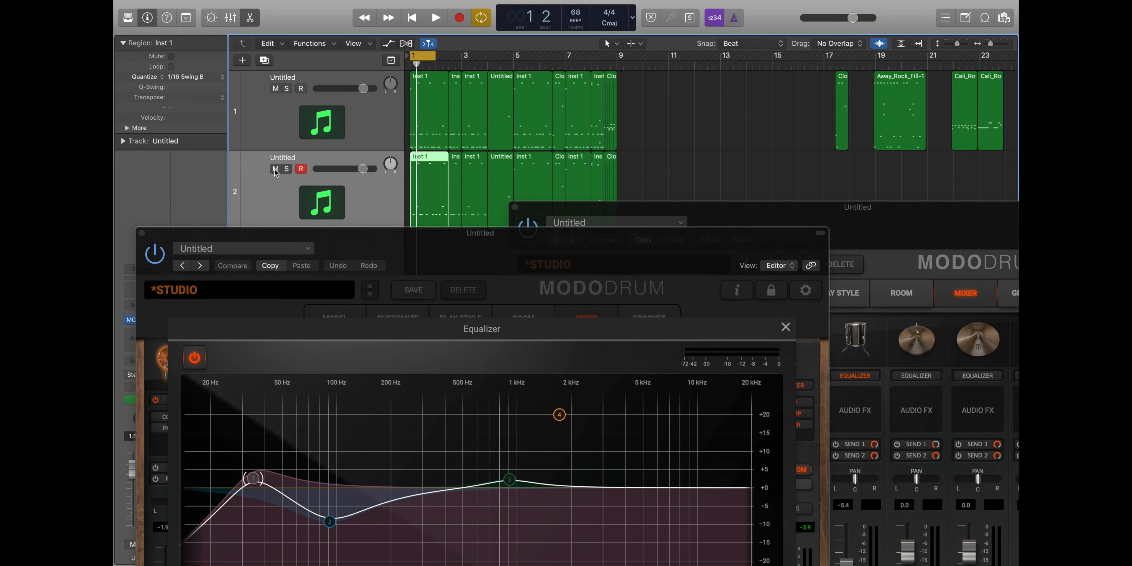
# - Compare the equalized kick with the other instance by switching the mutes on tracks 1 and 2 during playback
pyautogui.press('space')
pyautogui.press('space')
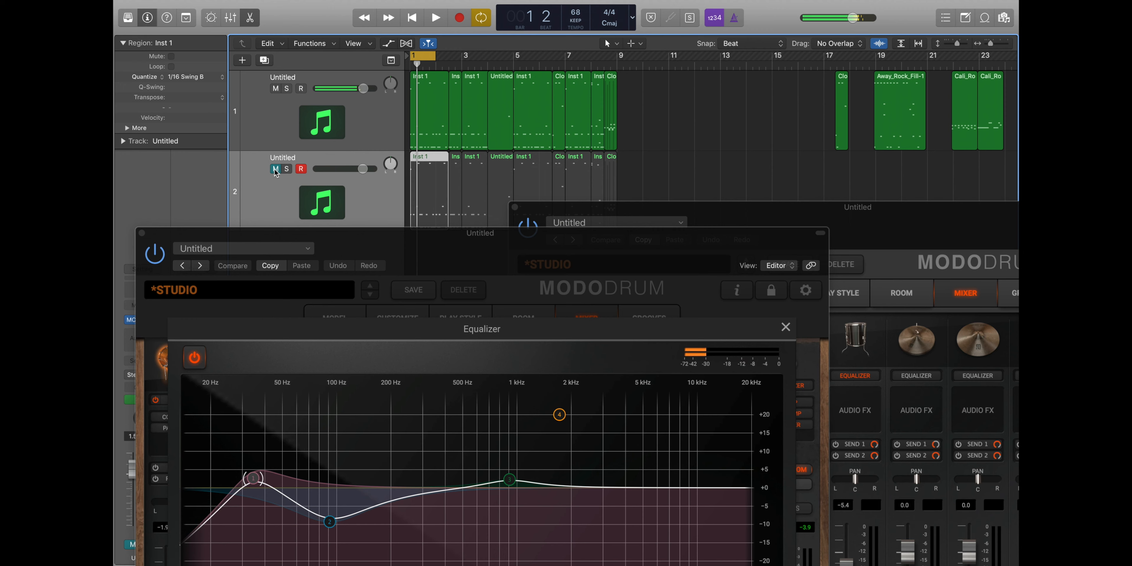
pyautogui.click(275, 89)
pyautogui.click(276, 169)
pyautogui.press('space')
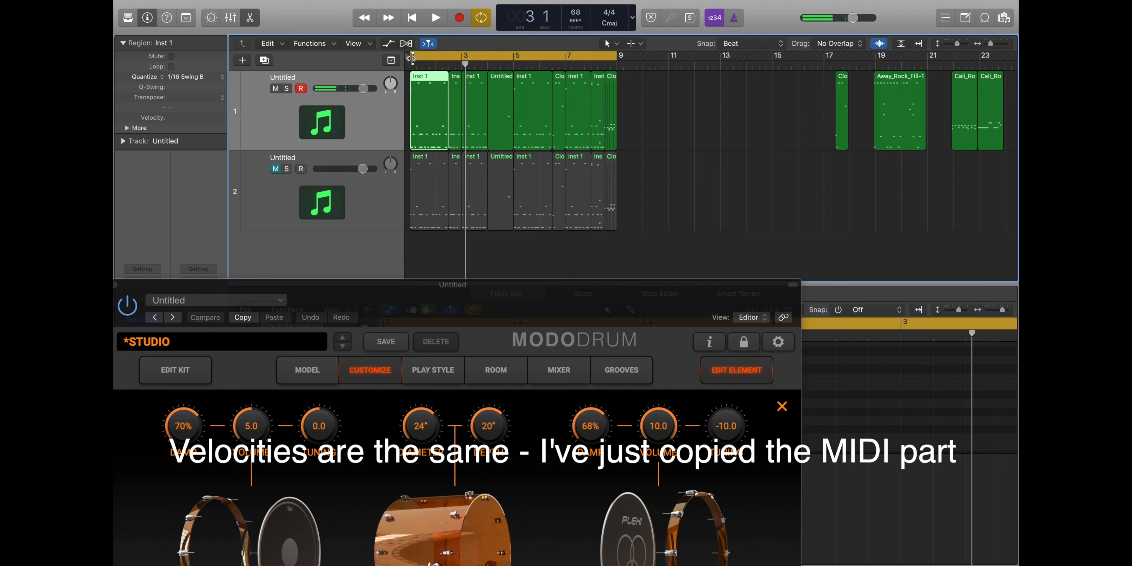
# - Move the start of the cycle range to bar 4 and play track 1 from there
pyautogui.moveTo(412, 56); pyautogui.dragTo(490, 63)
pyautogui.press('space')
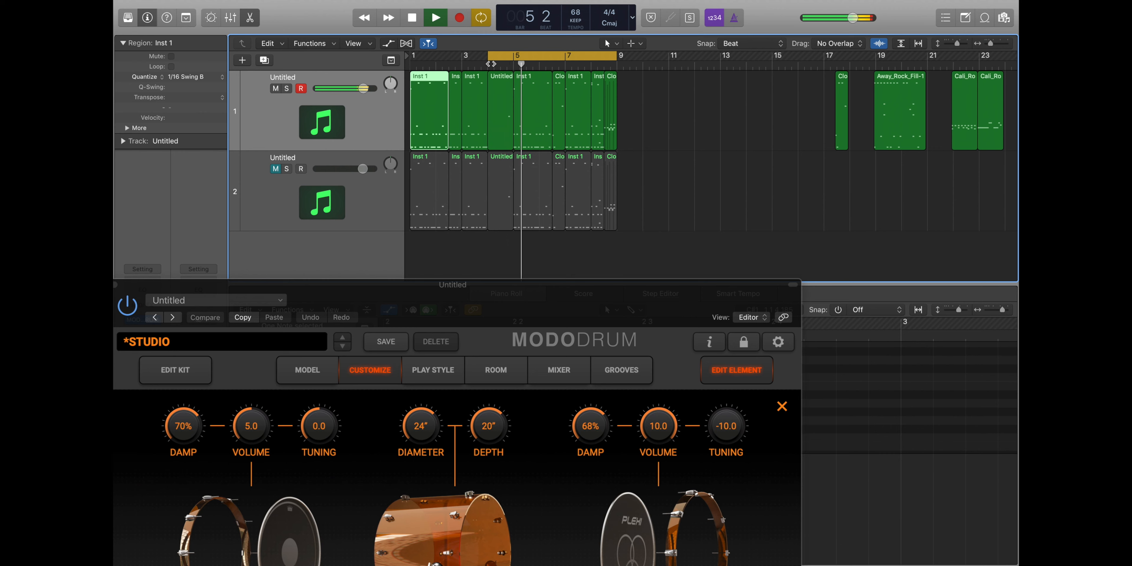
pyautogui.press('space')
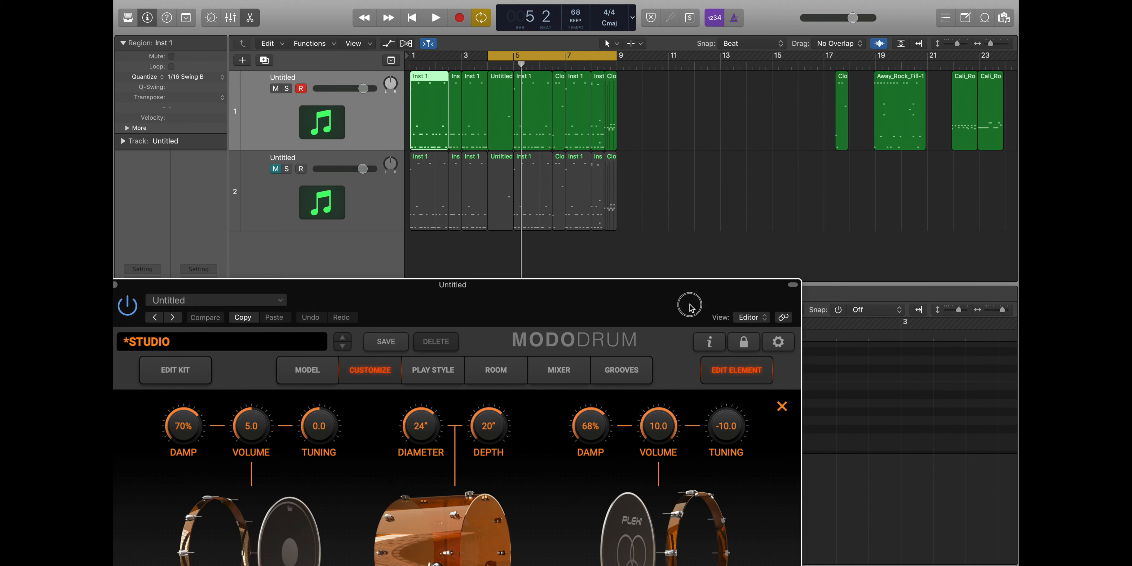
# - Filter the MODO DRUM grooves to Rock fills and audition Away Fill-4 96
pyautogui.moveTo(694, 304); pyautogui.dragTo(721, 88)
pyautogui.click(617, 161)
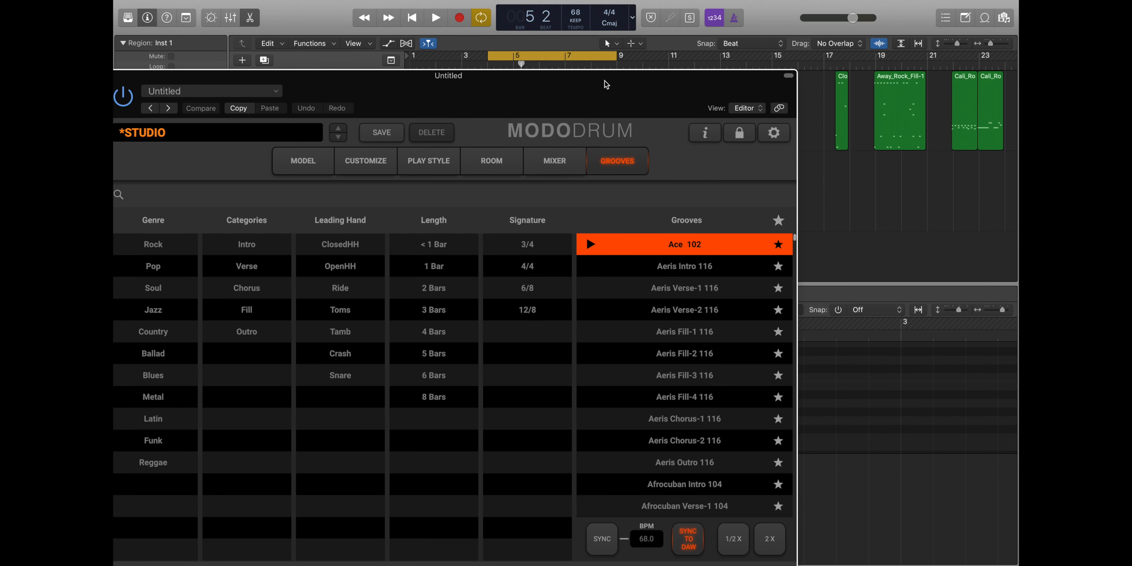
pyautogui.moveTo(606, 84); pyautogui.dragTo(645, 78)
pyautogui.click(201, 241)
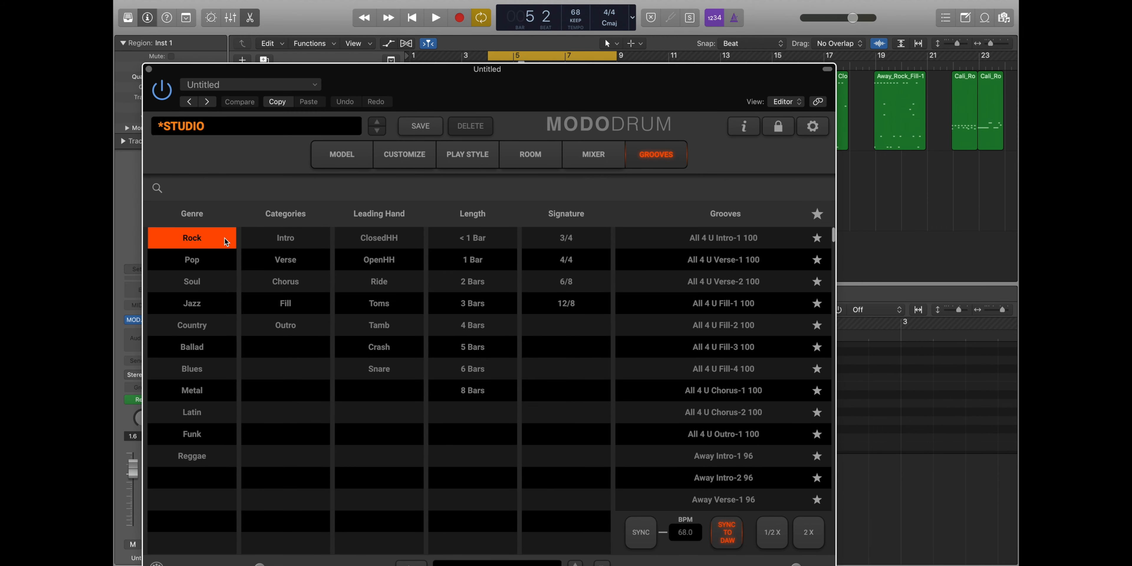
pyautogui.click(302, 305)
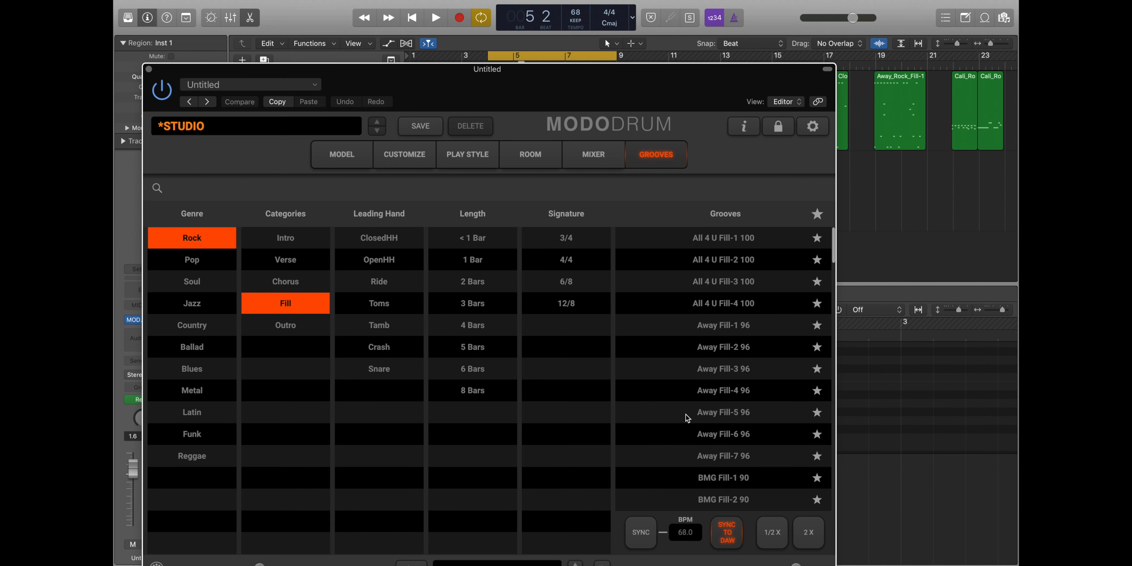
pyautogui.click(733, 393)
pyautogui.click(630, 392)
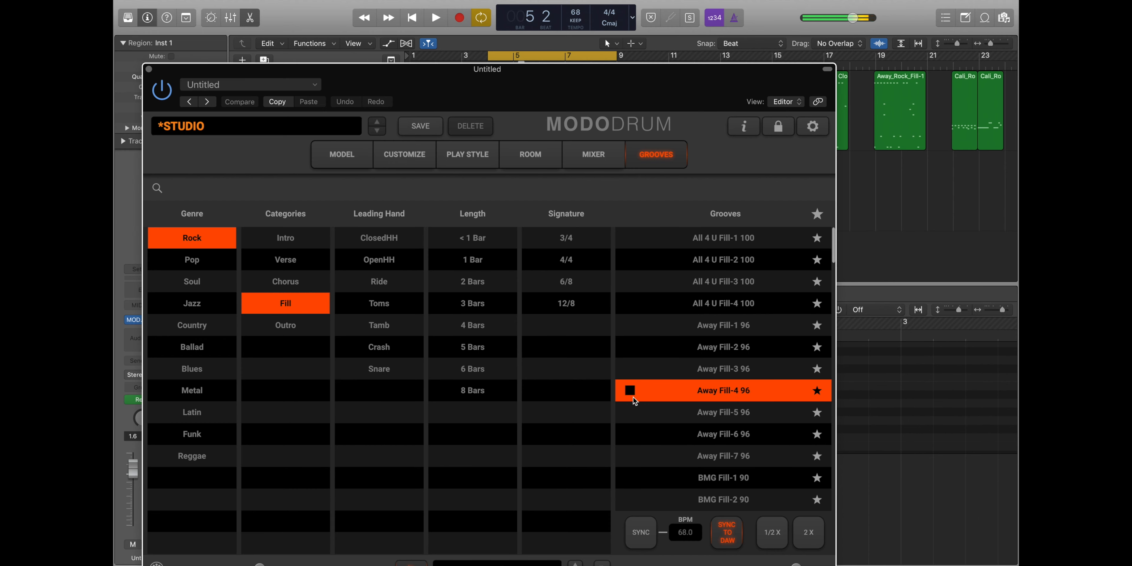
pyautogui.click(631, 392)
# - Place the Away Fill-4 96 groove on track 1 directly after the Inst 1 region at bar 11 and play the fill
pyautogui.moveTo(696, 81); pyautogui.dragTo(379, 113)
pyautogui.moveTo(358, 422); pyautogui.dragTo(708, 145)
pyautogui.click(598, 80)
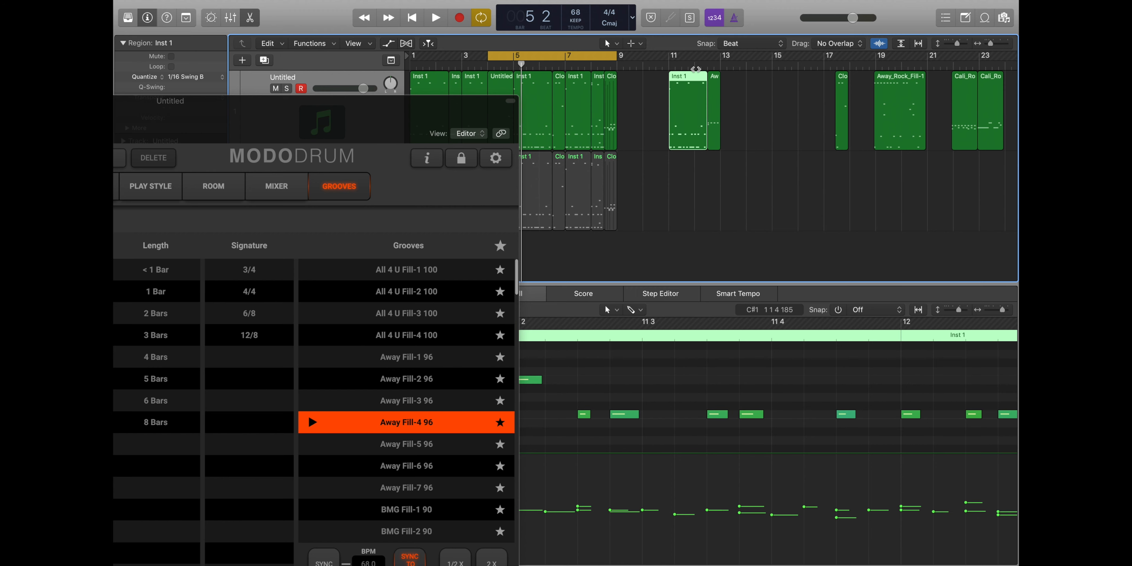
pyautogui.doubleClick(694, 67)
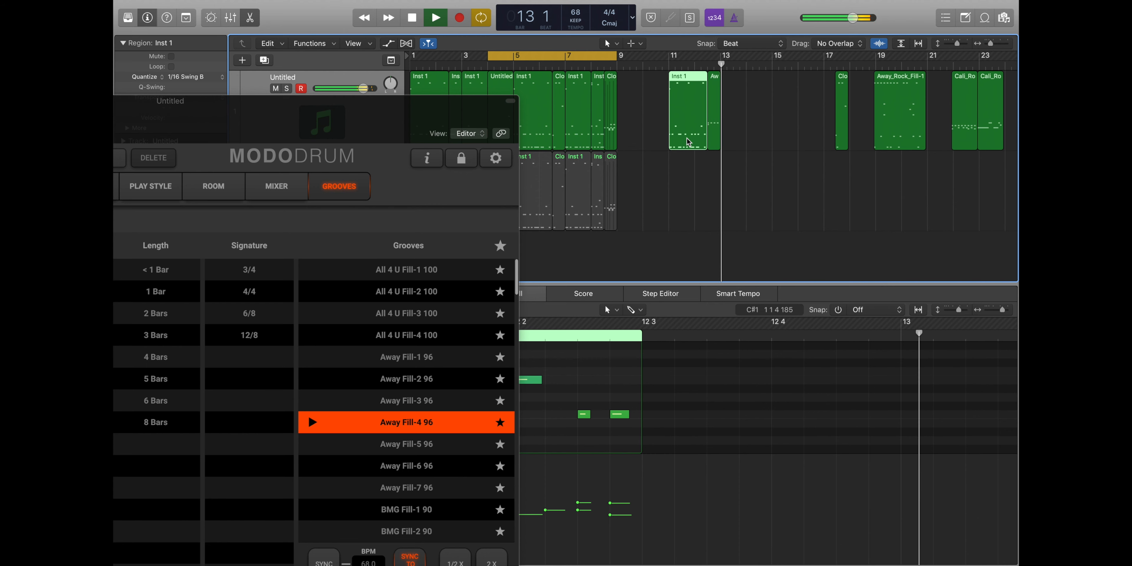
pyautogui.press('space')
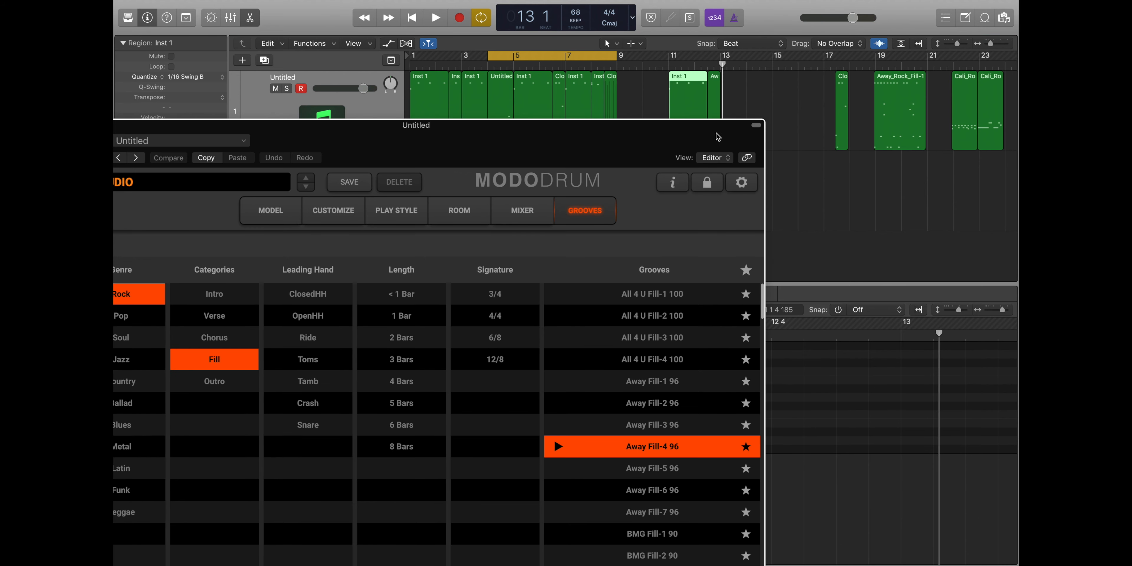
# - Close the MODO DRUM window and extend the cycle range back to bar 1
pyautogui.moveTo(294, 147)
pyautogui.mouseDown()
pyautogui.moveTo(421, 134)
pyautogui.moveTo(433, 67)
pyautogui.mouseUp()
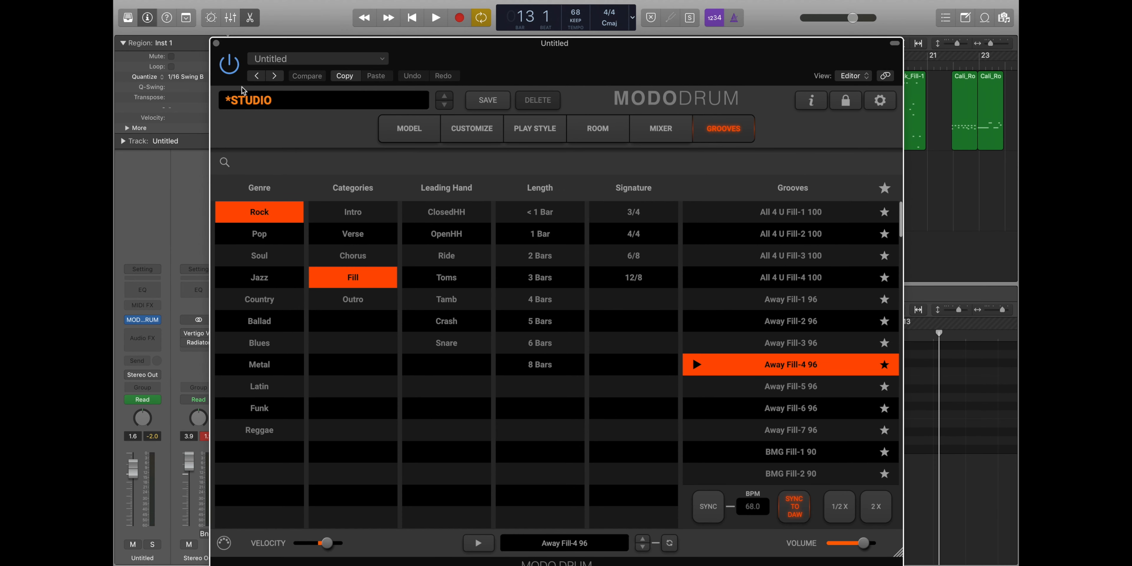
pyautogui.click(216, 44)
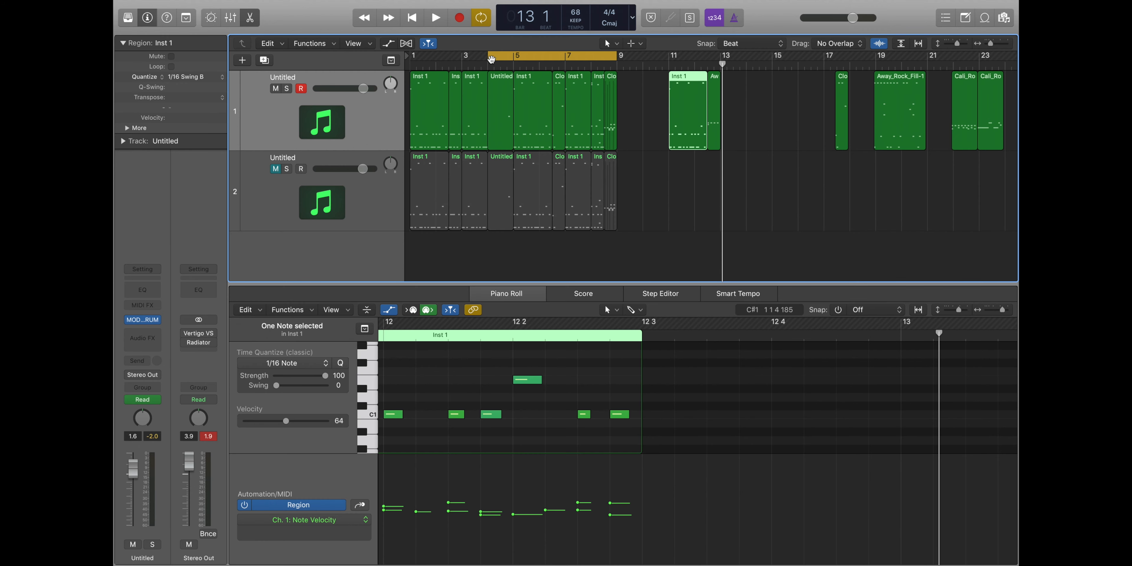
pyautogui.moveTo(490, 60); pyautogui.dragTo(412, 70)
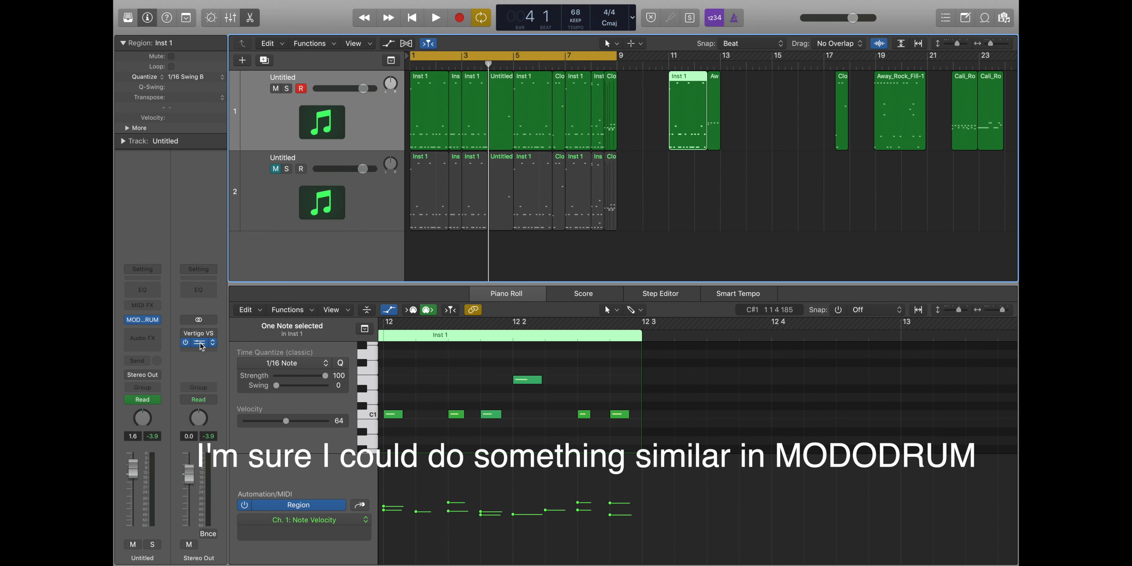
# - Show the Radiator plug-in on the Stereo Out channel, close it and play track 1 through it
pyautogui.click(200, 344)
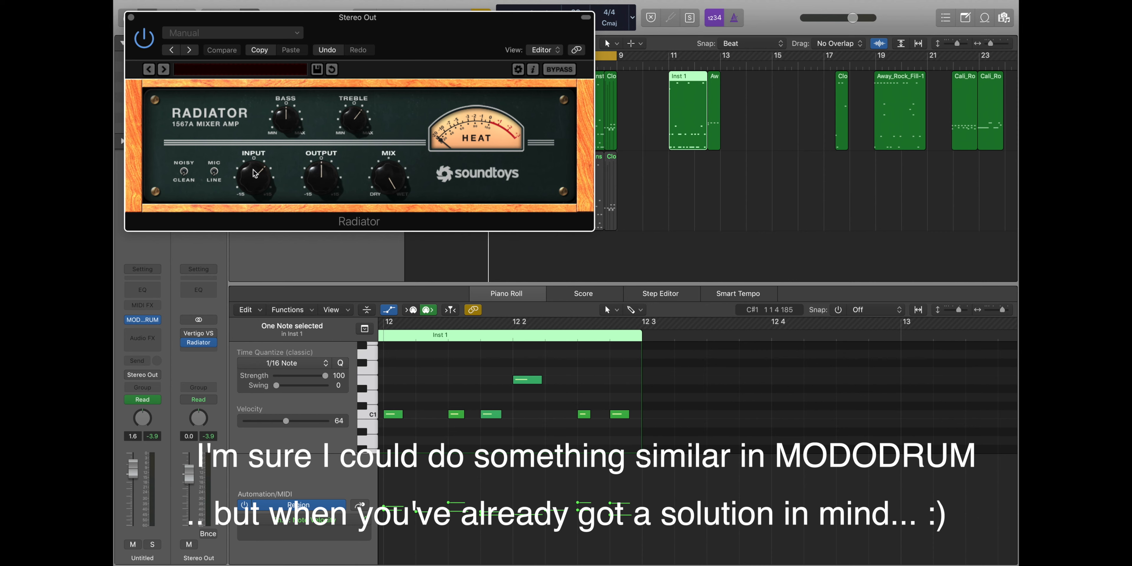
pyautogui.click(131, 18)
pyautogui.press('space')
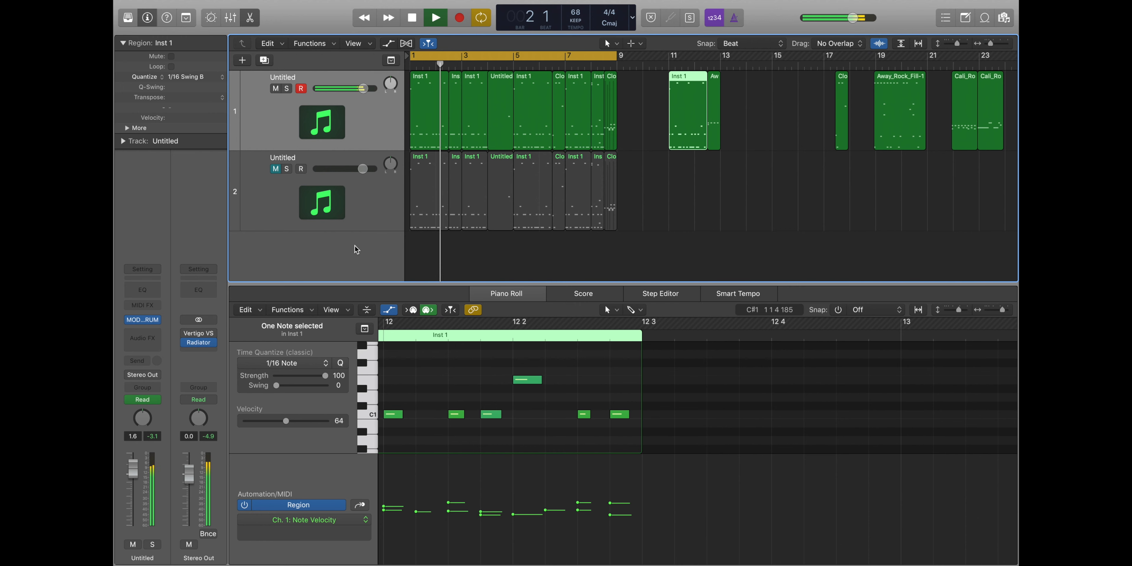
pyautogui.press('space')
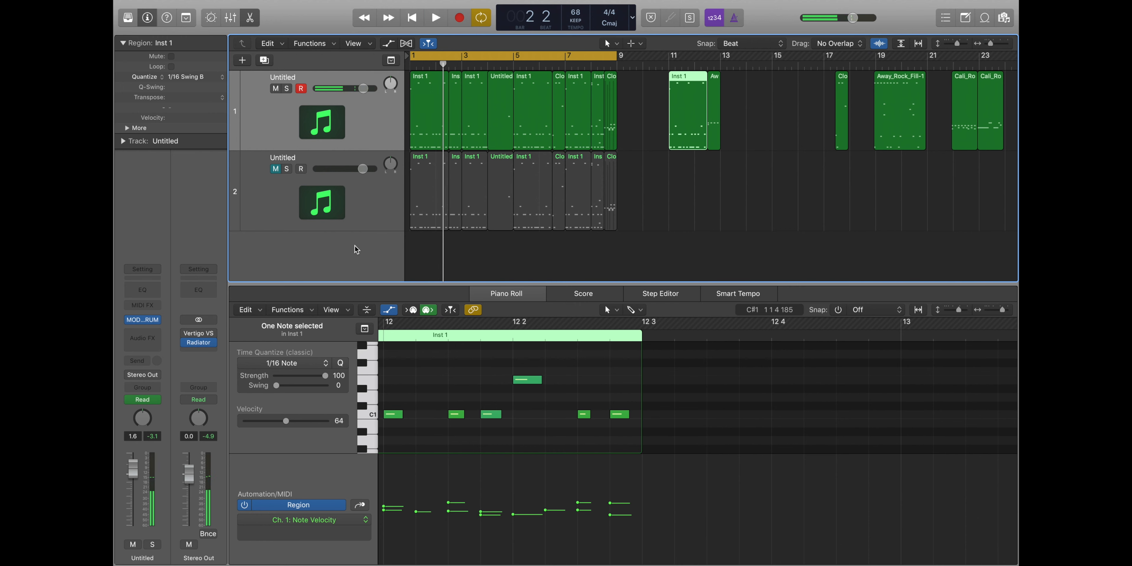